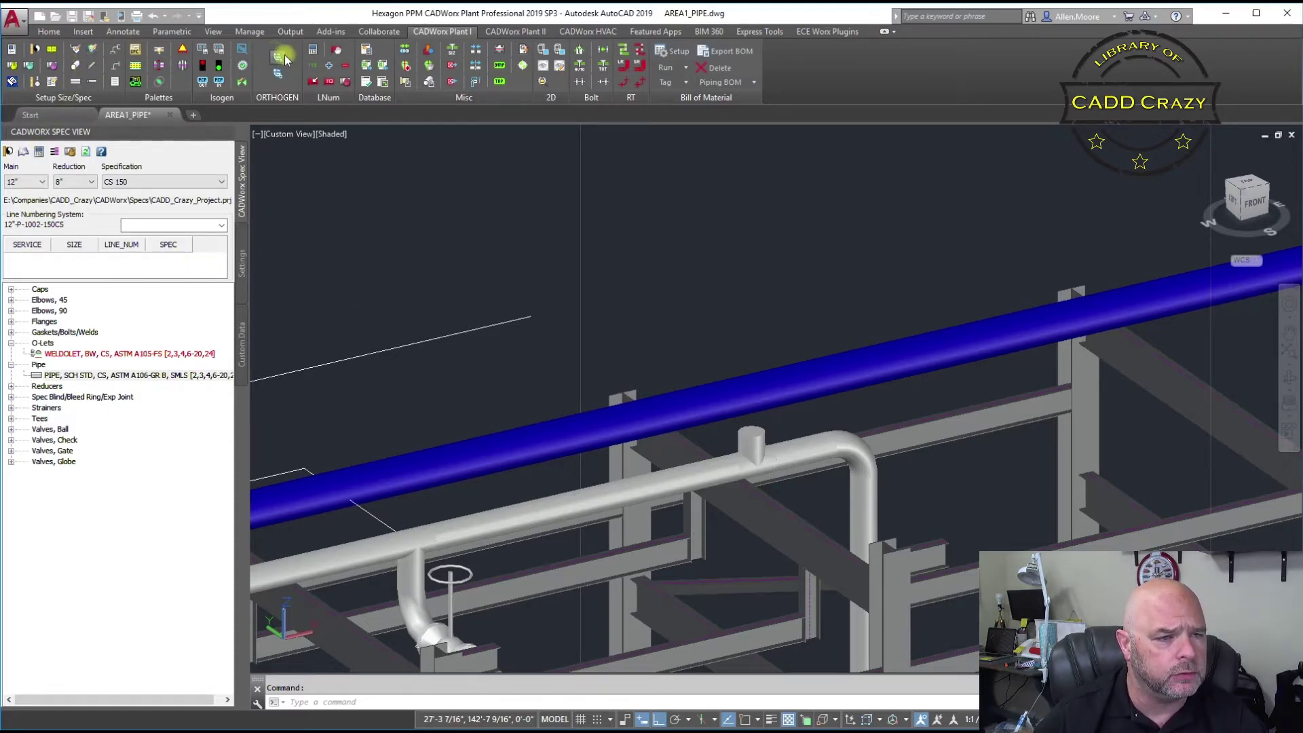
Start a new straight pipe from the CS 150 spec's PIPE entry and pick the Alignment option
click(346, 65)
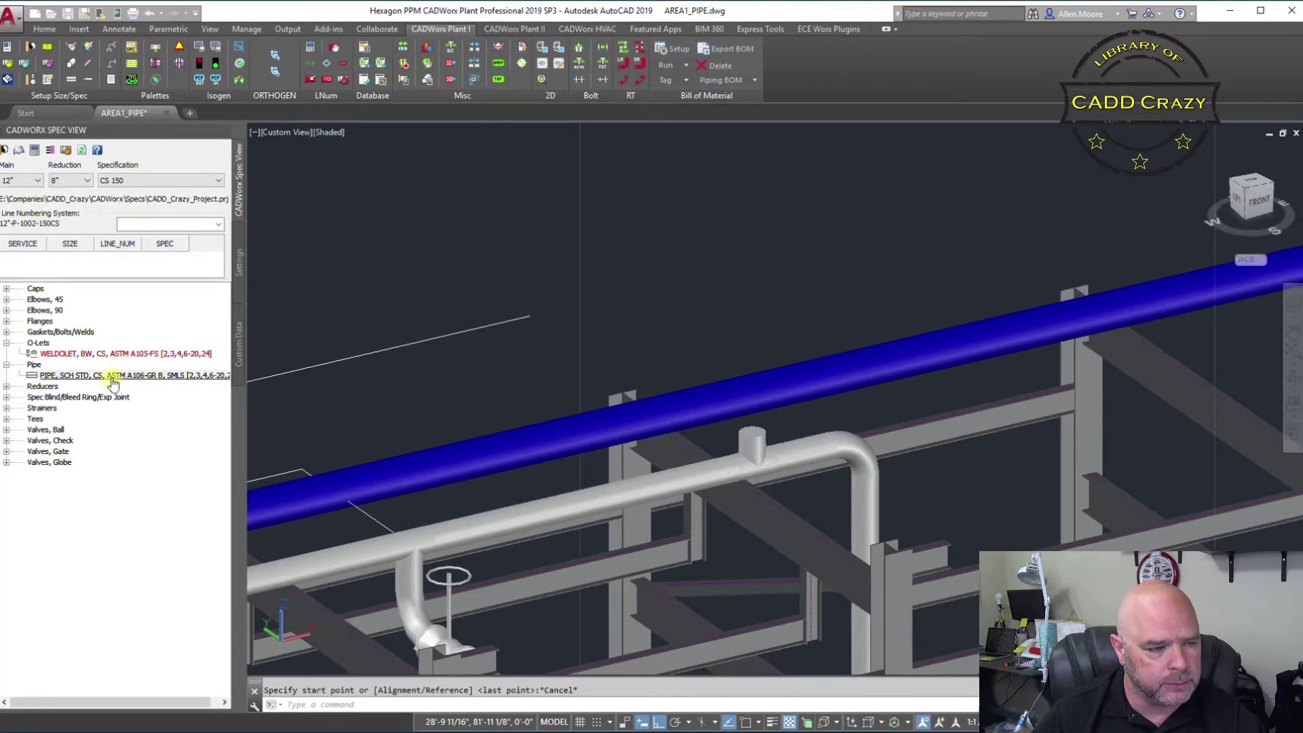
click(112, 377)
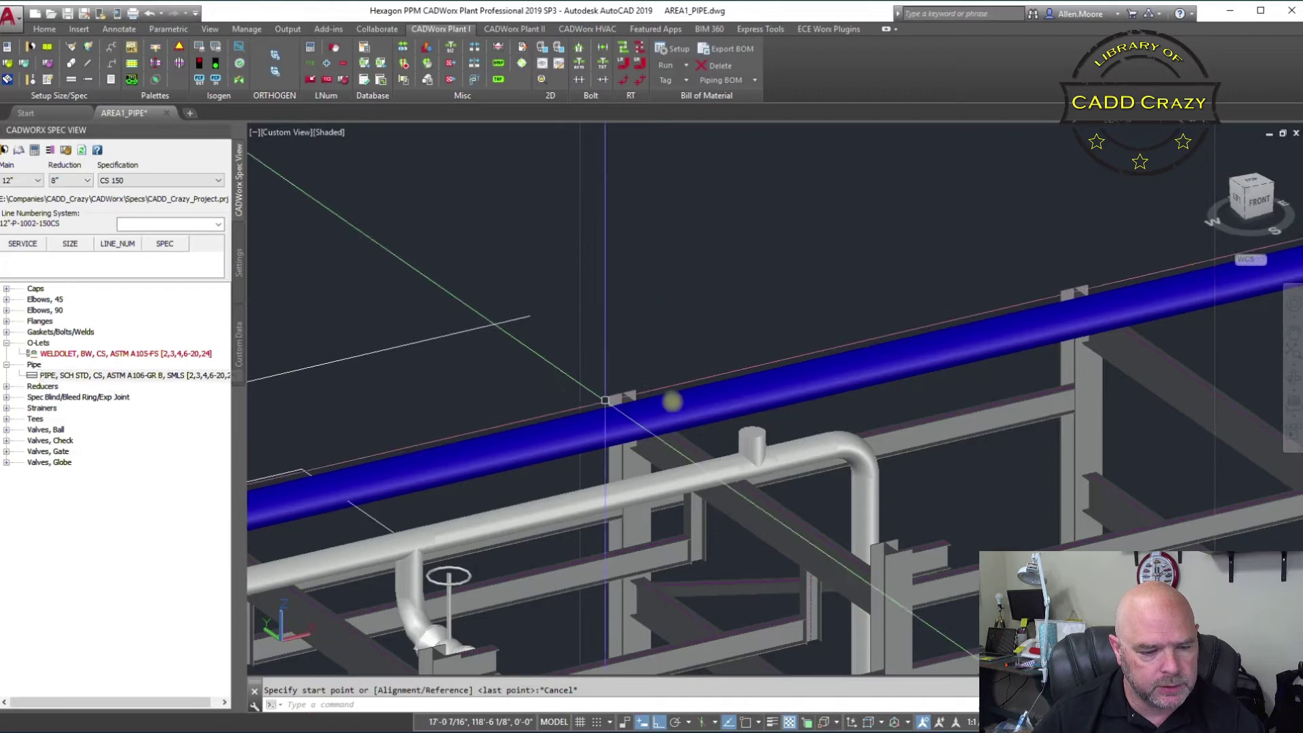
click(74, 378)
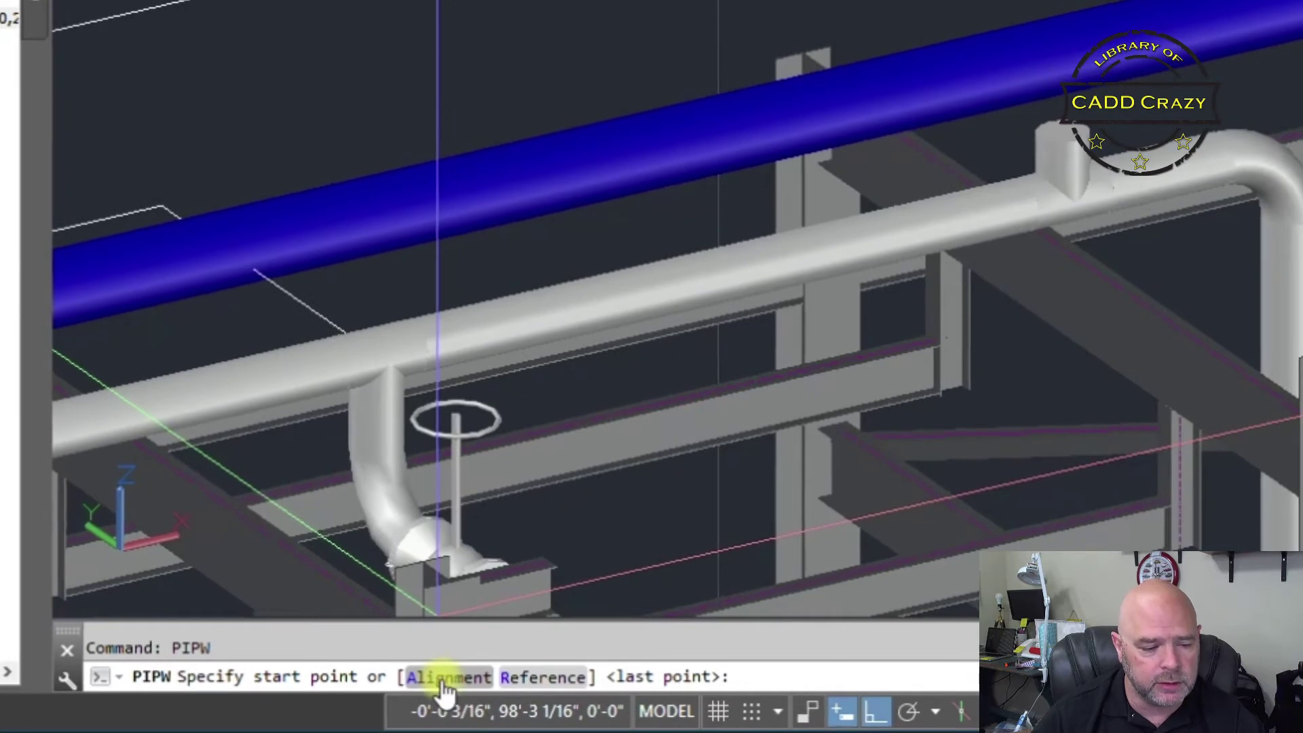
click(443, 681)
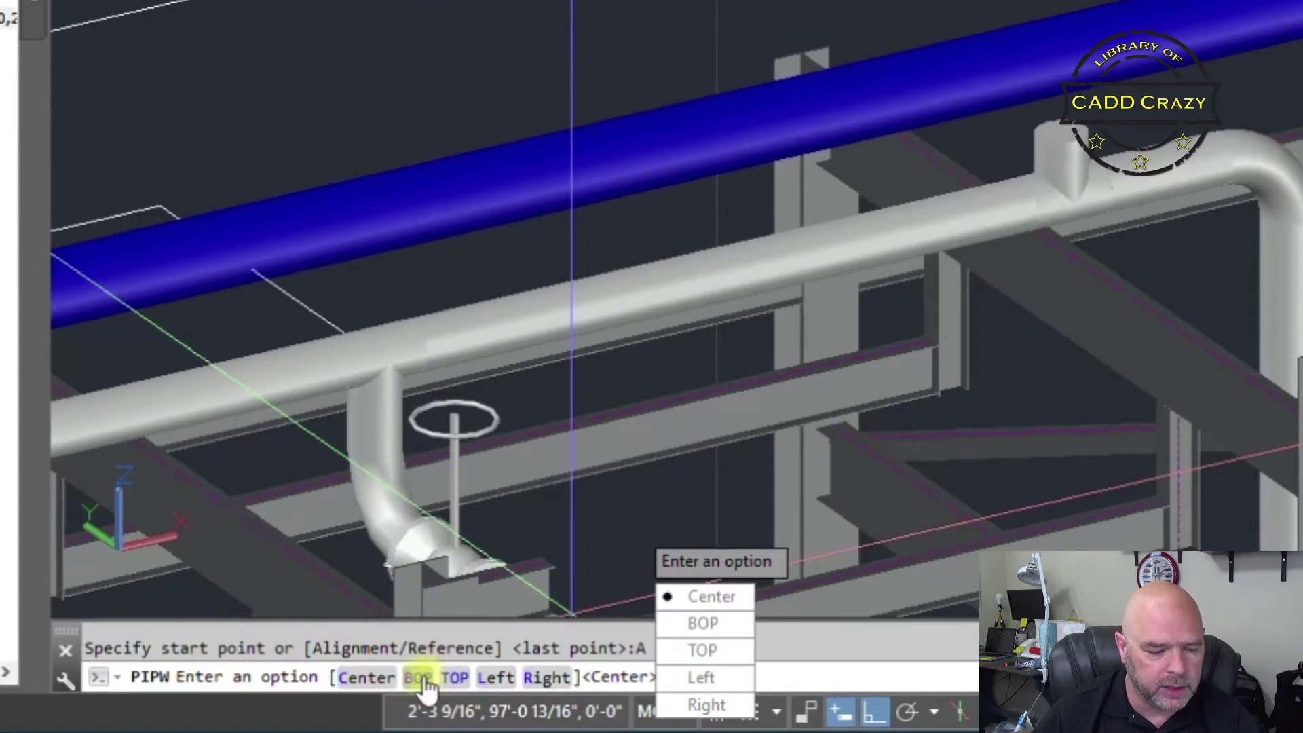
Set pipe alignment to BOP, snap a trial start point on the steel beam, then cancel
click(602, 648)
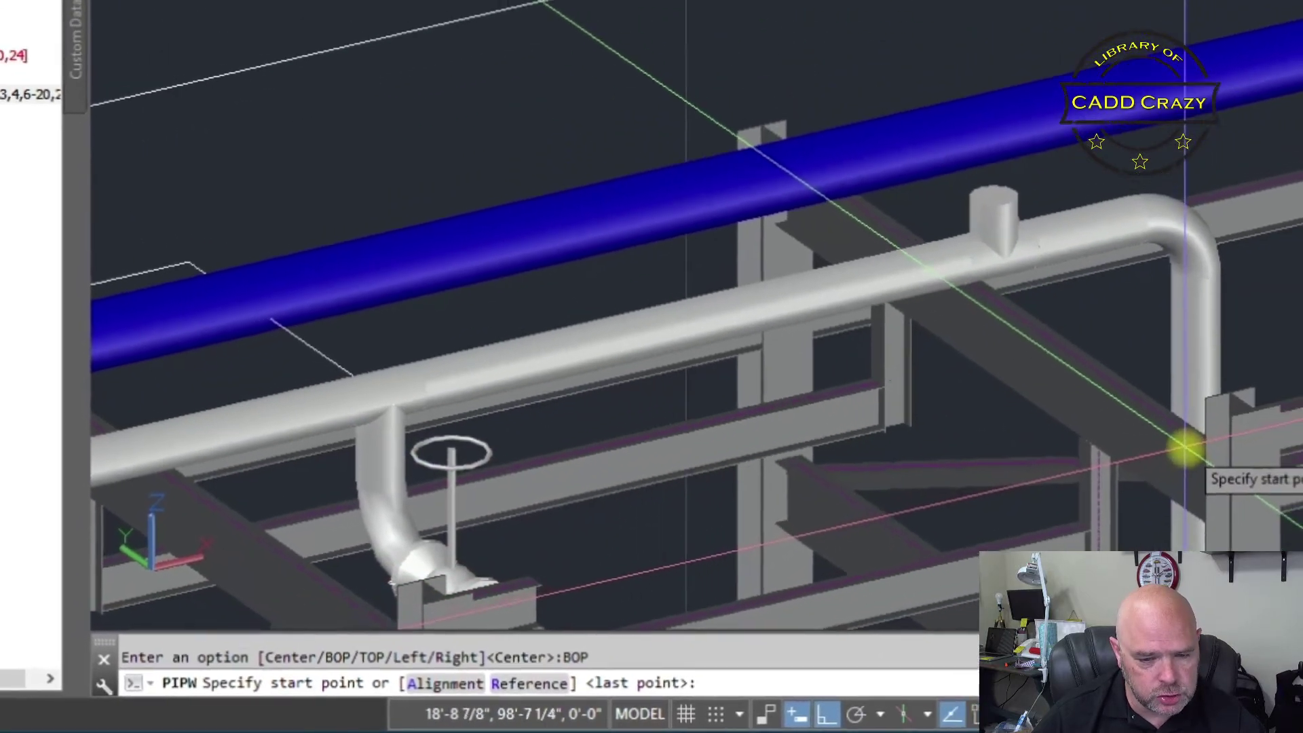
shift+right_click(1184, 448)
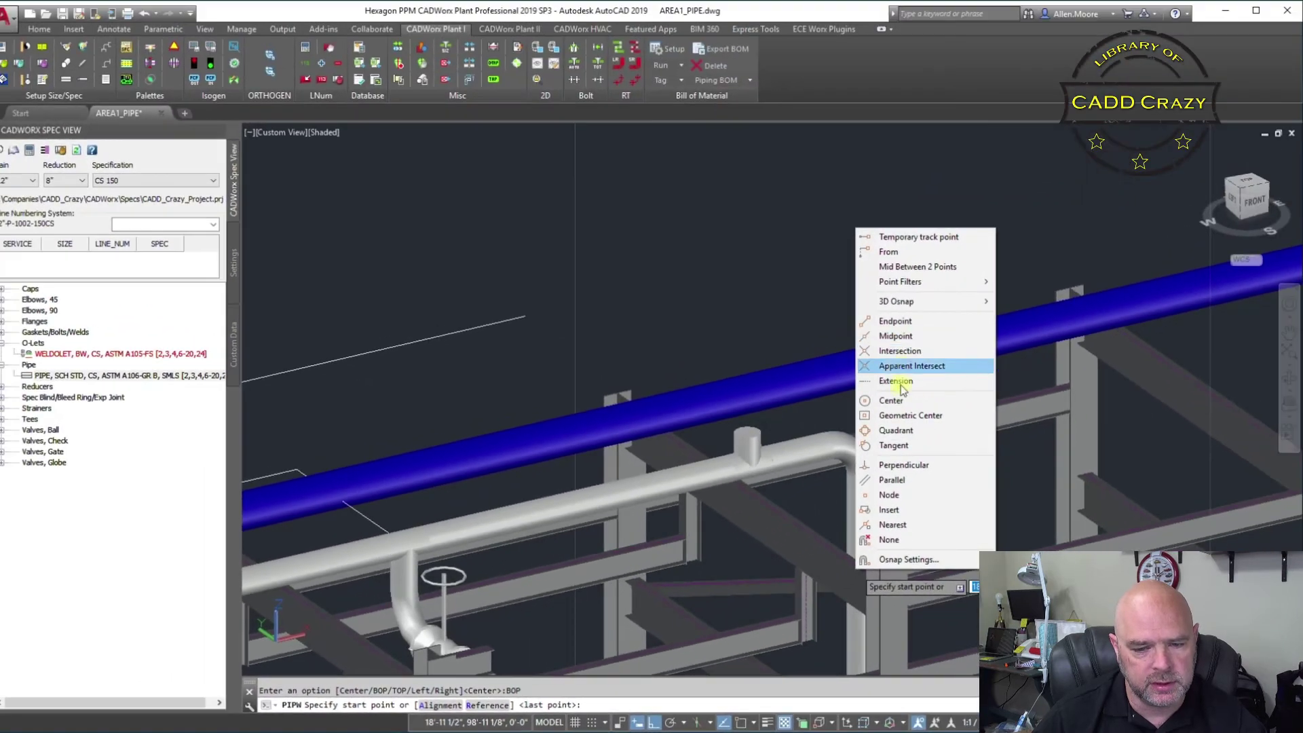
click(893, 525)
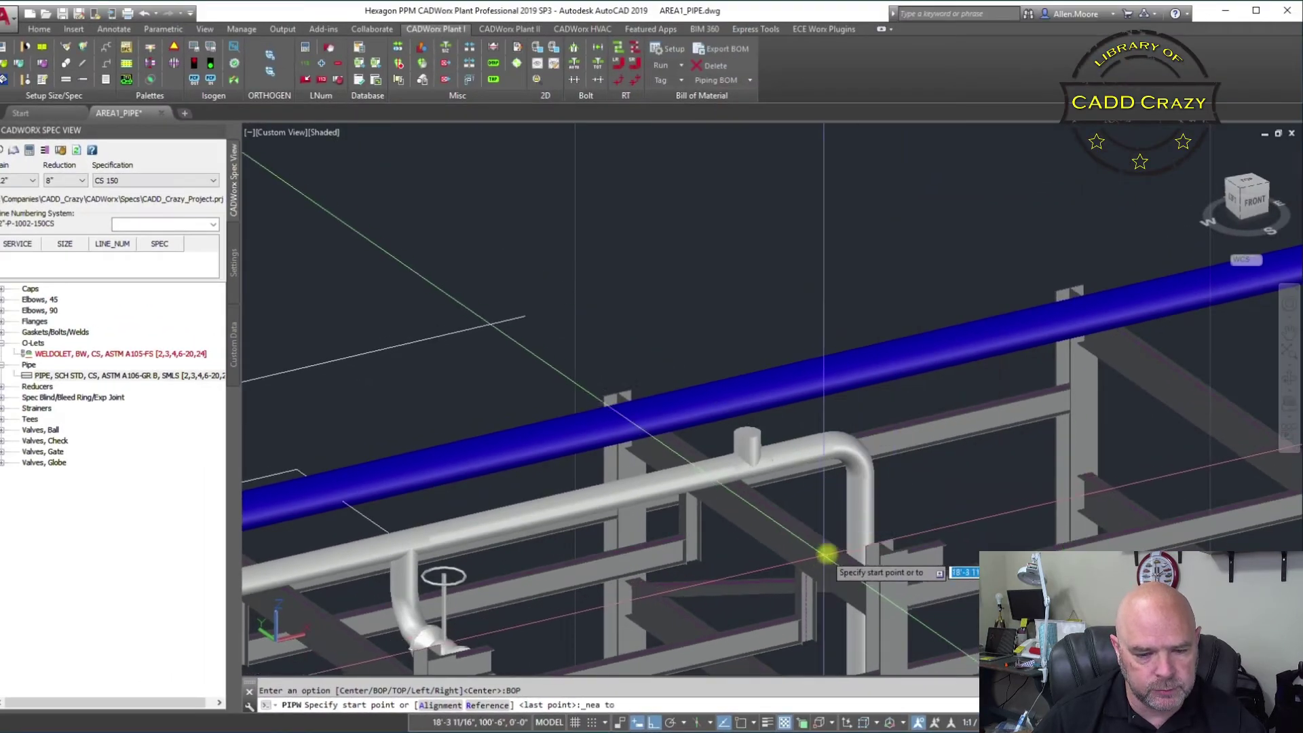
scroll(842, 550, up, 3)
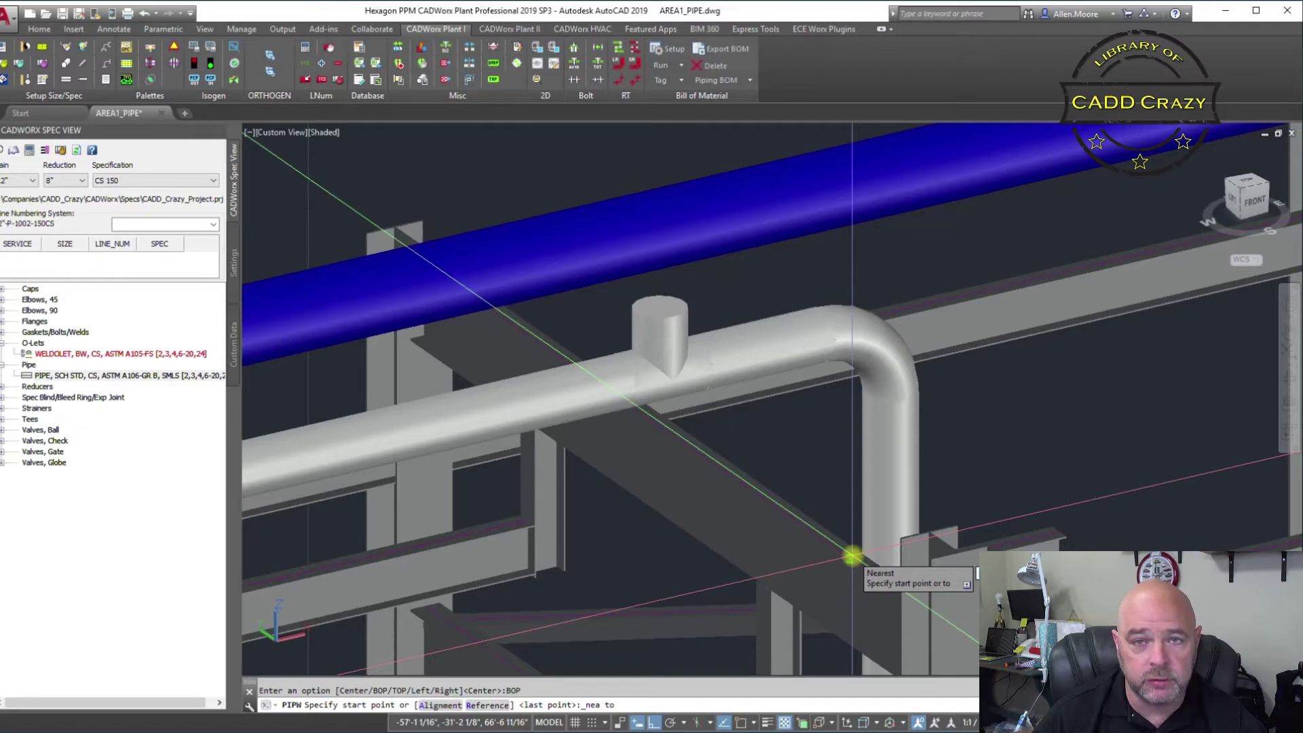
click(851, 557)
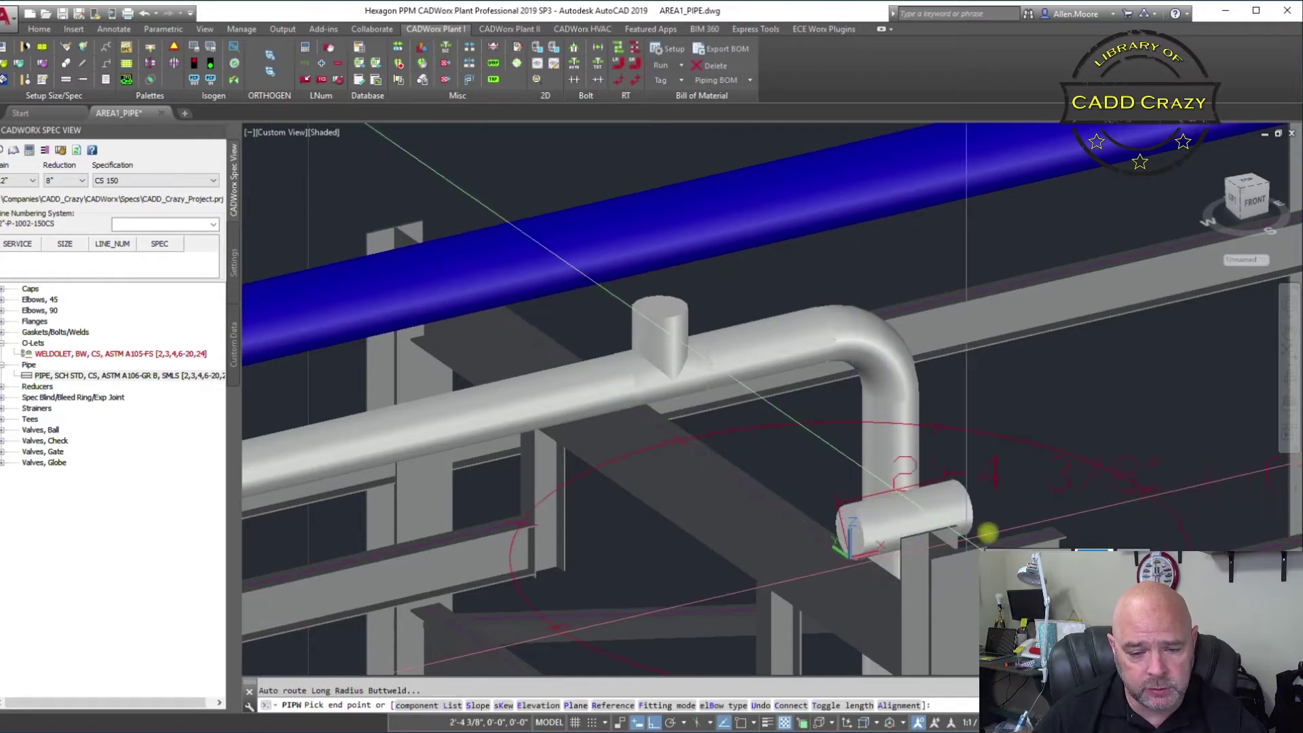
scroll(1094, 499, down, 2)
scroll(1095, 499, down, 1)
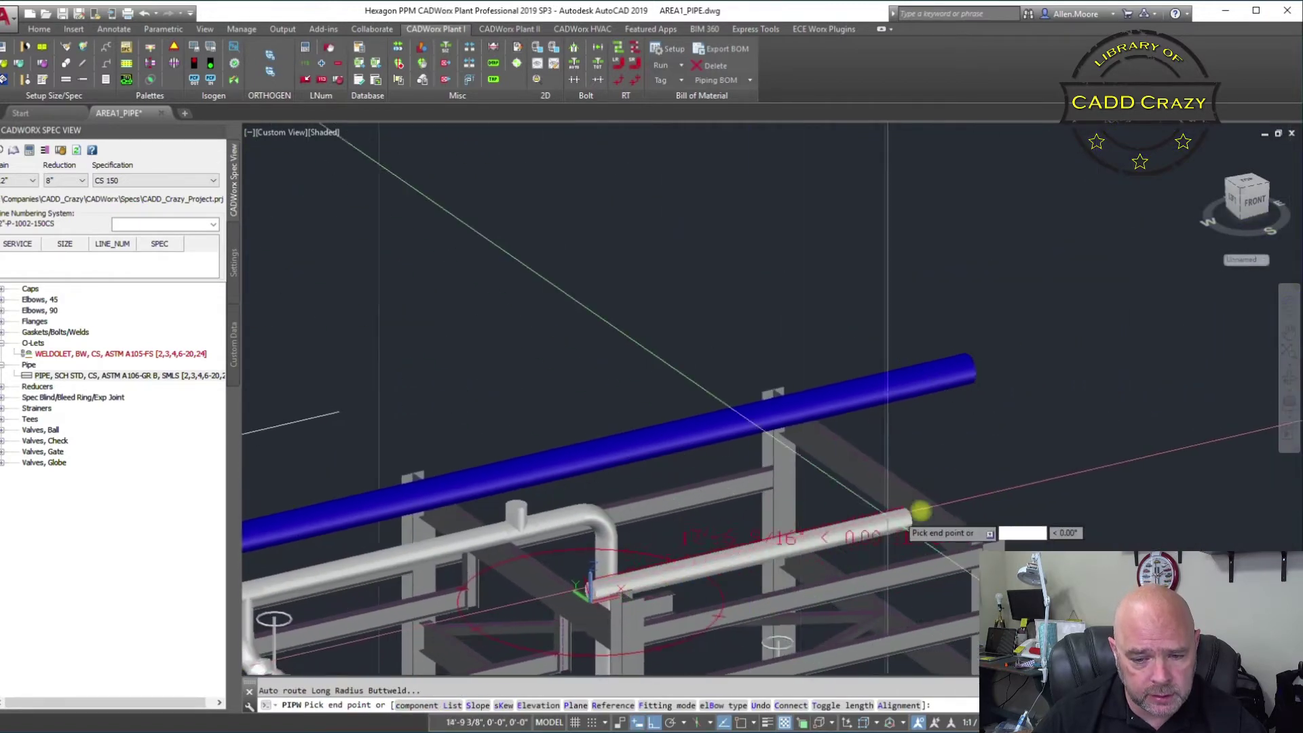
scroll(998, 523, up, 4)
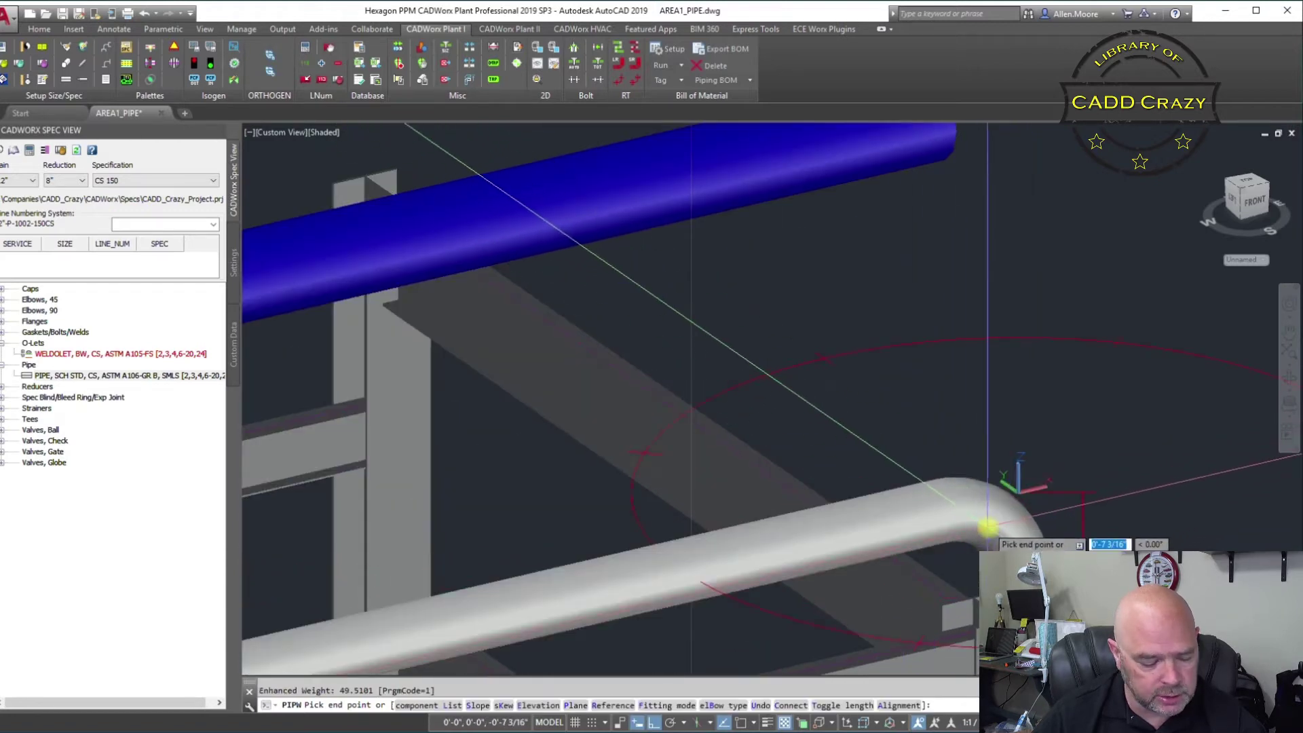
key(Escape)
Delete the trial grey pipe left on the rack
shift+middle_drag(906, 560, 757, 613)
scroll(758, 613, down, 5)
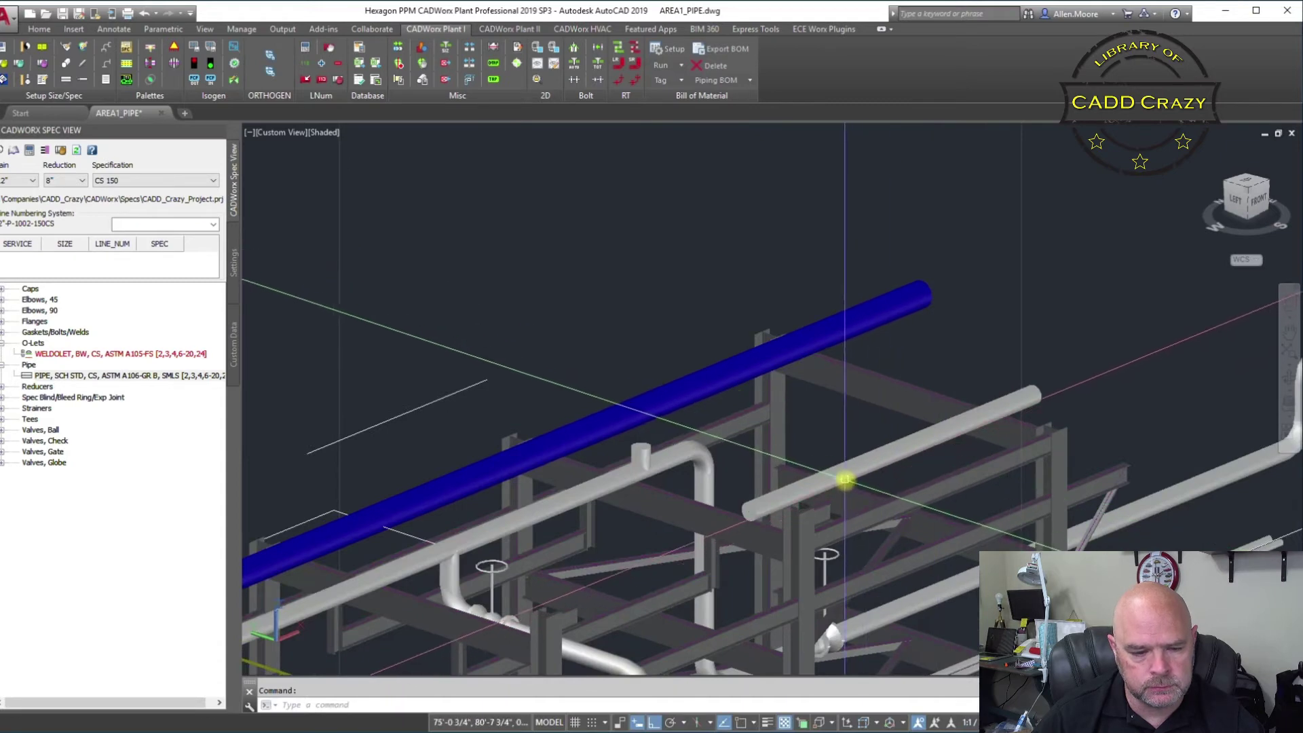
click(813, 491)
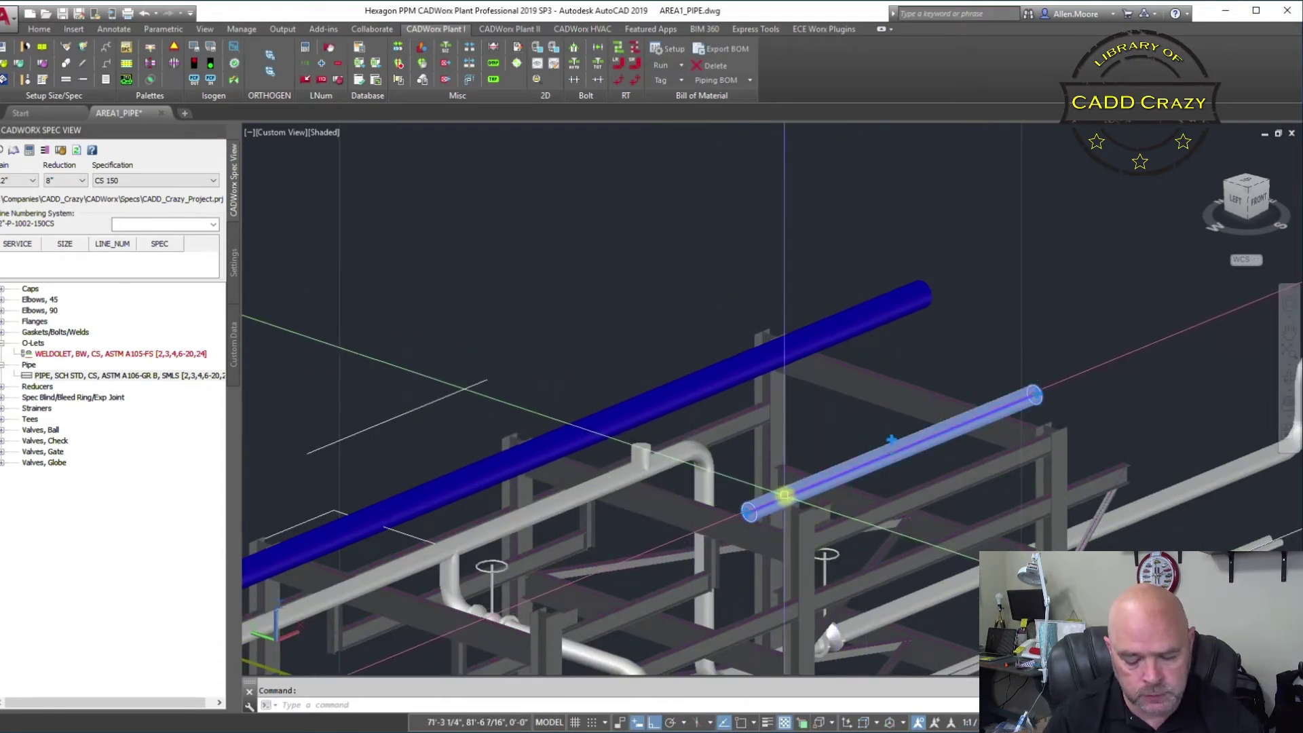
key(Delete)
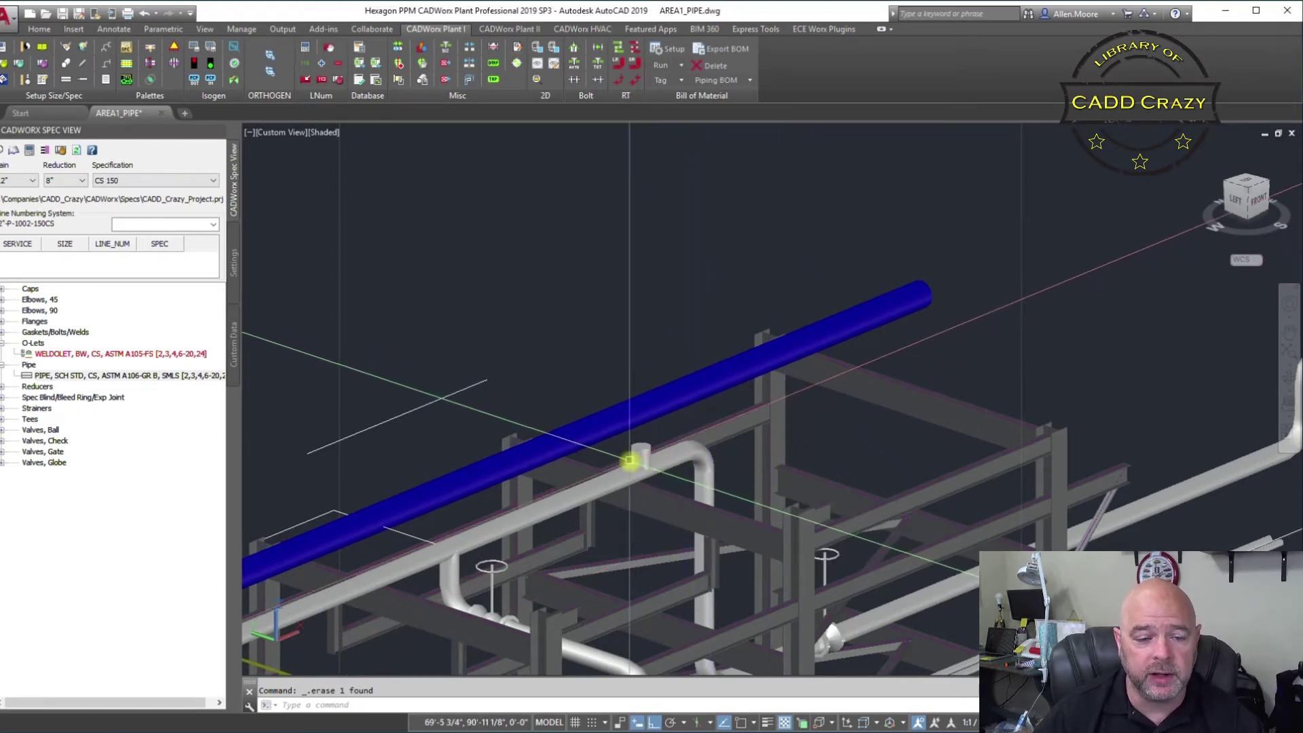
scroll(631, 461, up, 2)
scroll(630, 462, up, 3)
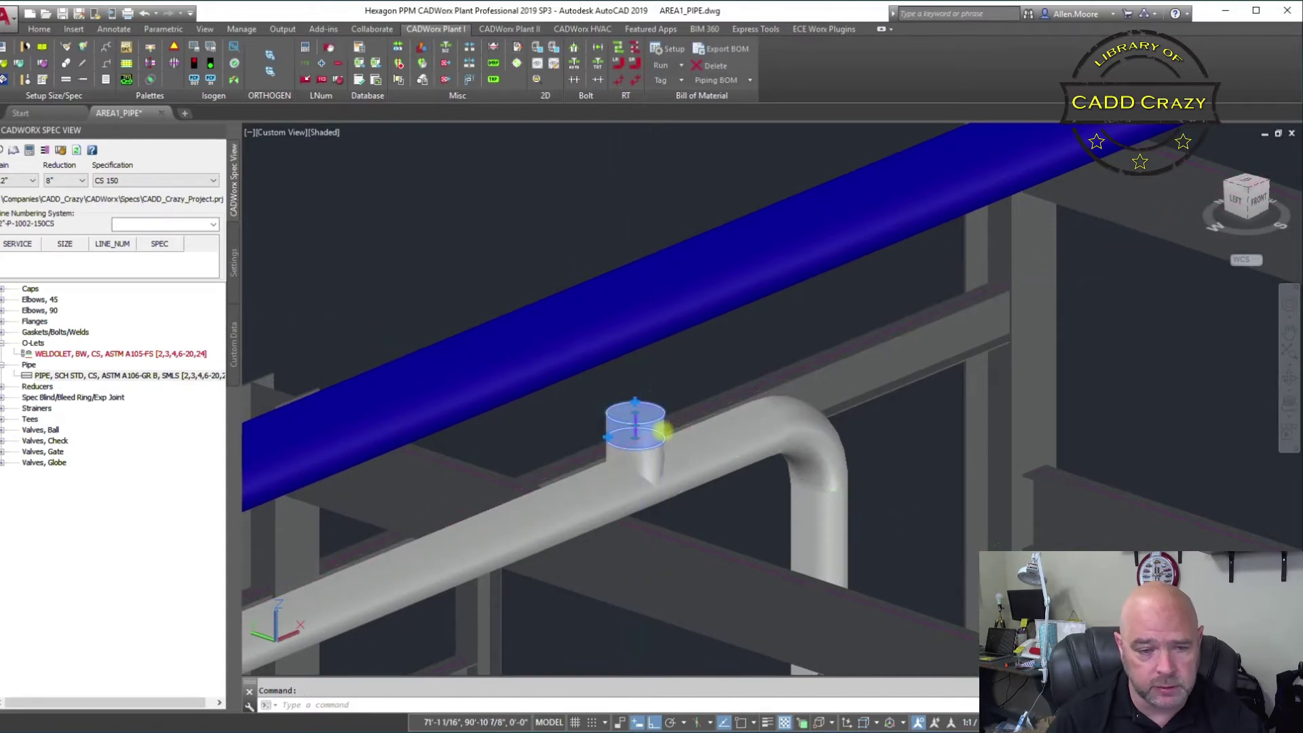
Route a pipe up 2 from the olet and run it horizontally over the blue pipe
click(662, 430)
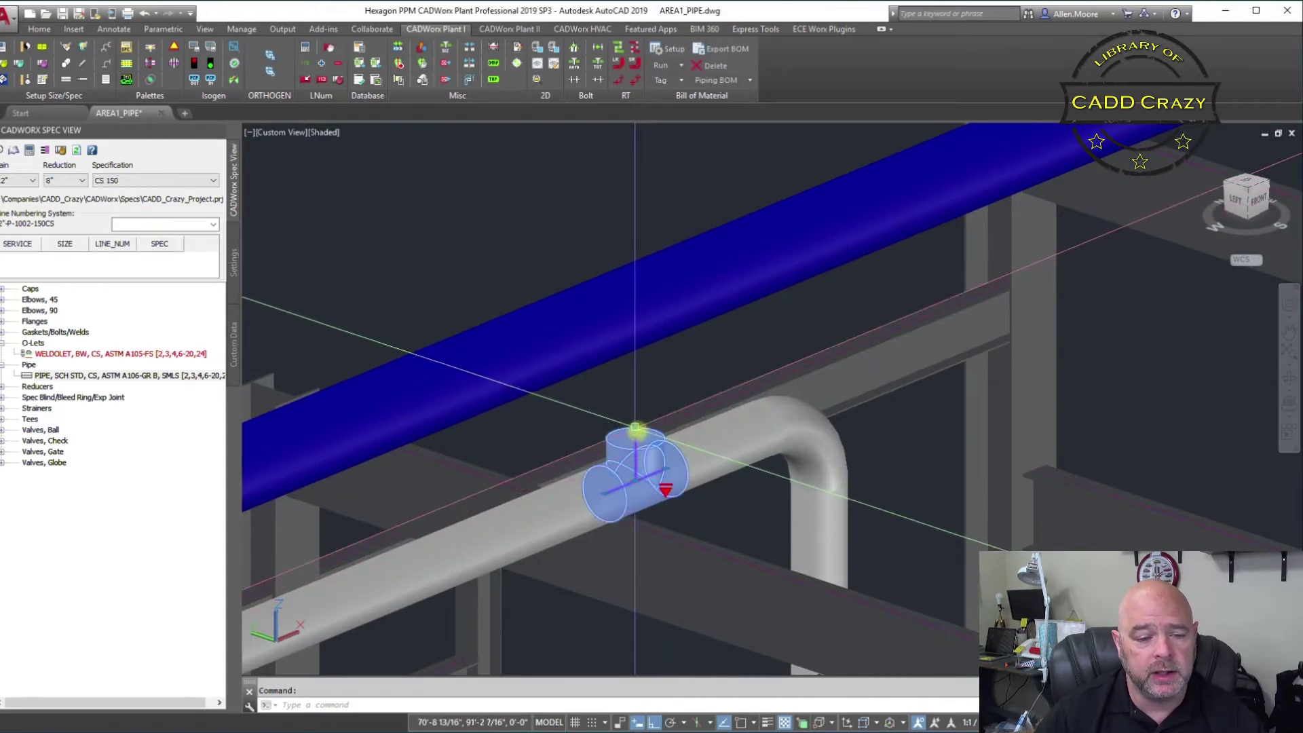
click(635, 427)
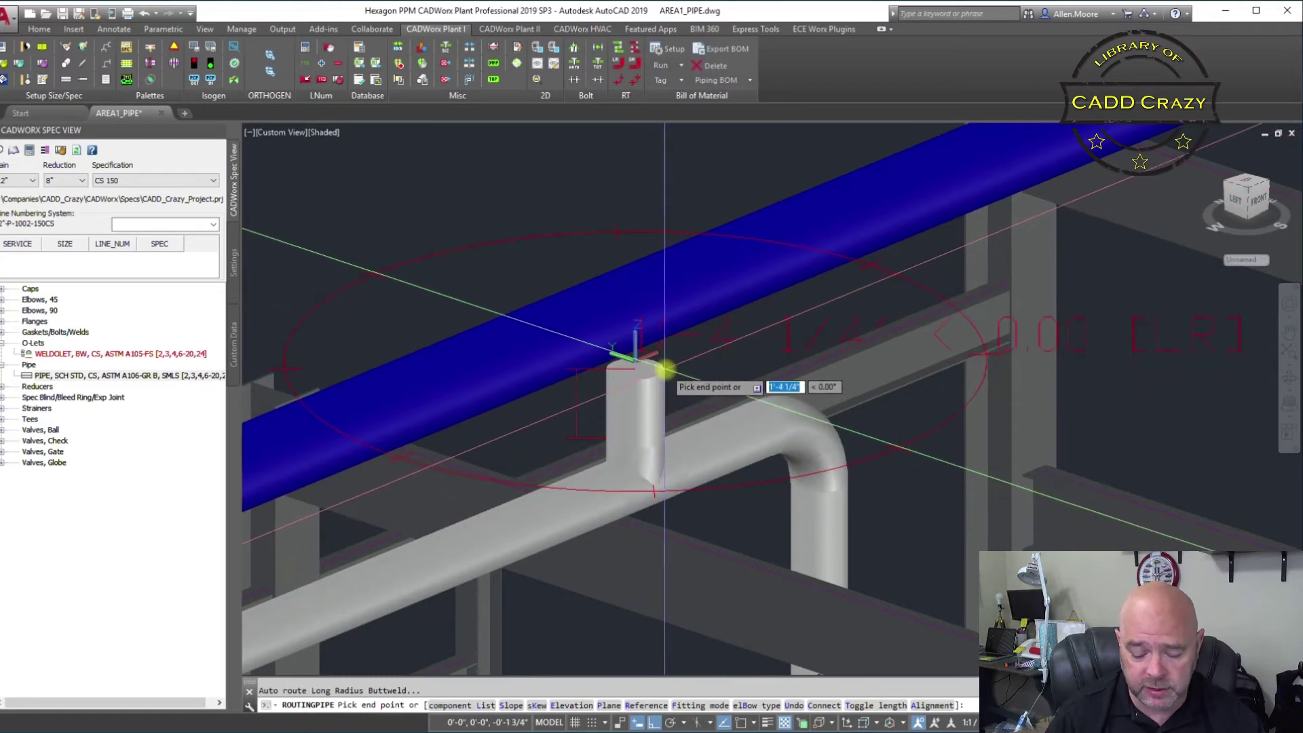
text(2)
key(Return)
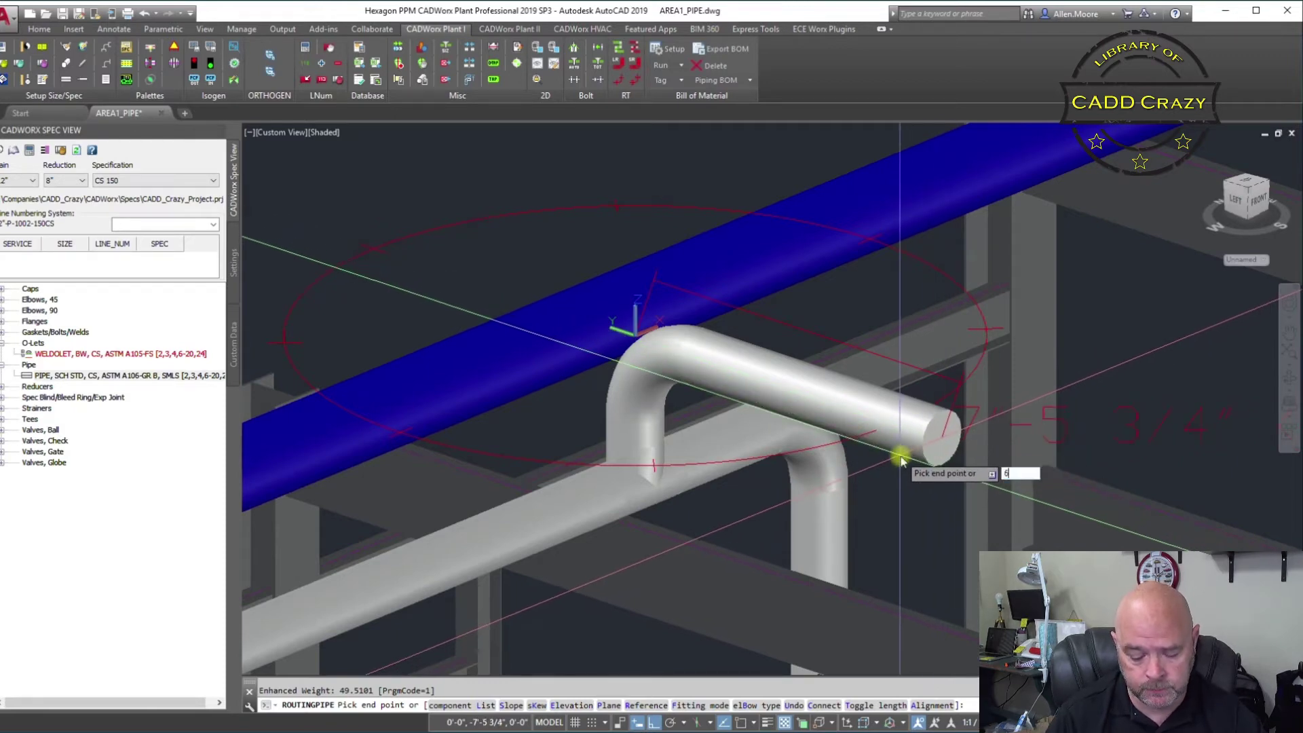
click(900, 456)
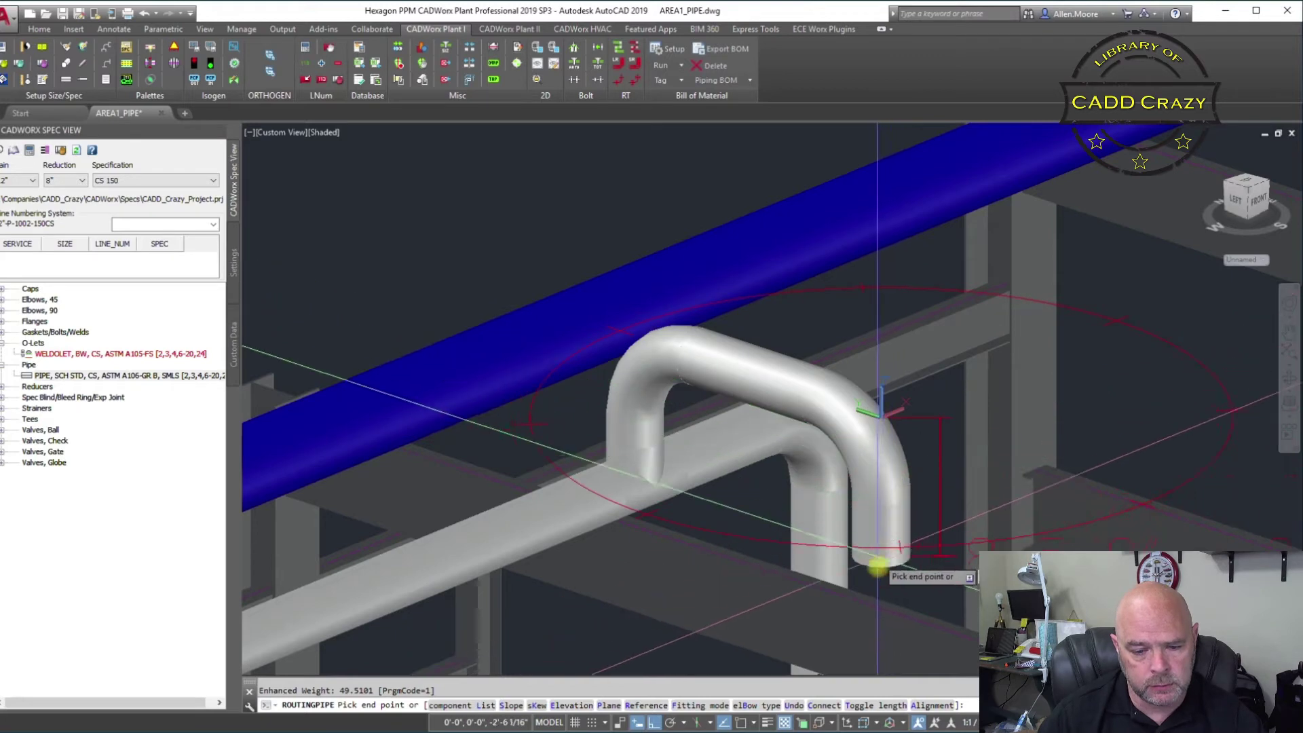
Drop the pipe to the steel beam's elevation using a .z filter and Nearest snap
middle_drag(873, 582, 908, 435)
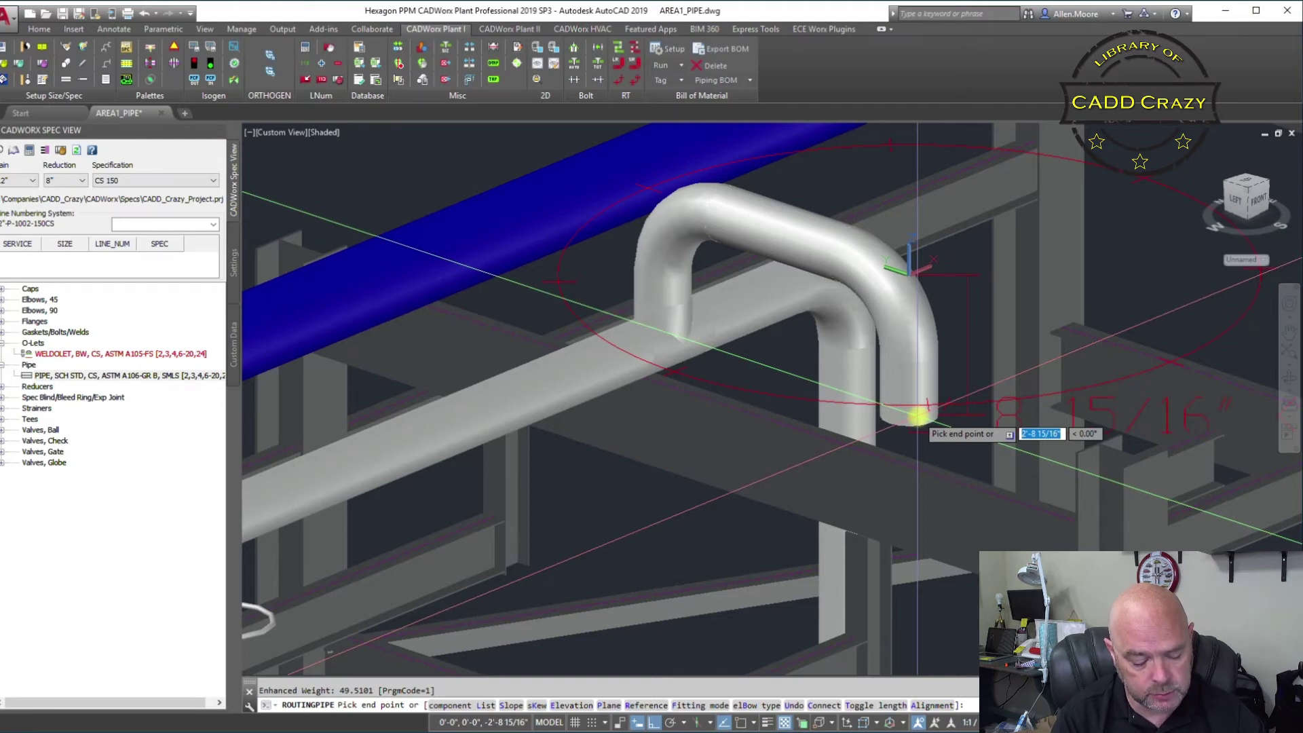
text(.z)
key(Return)
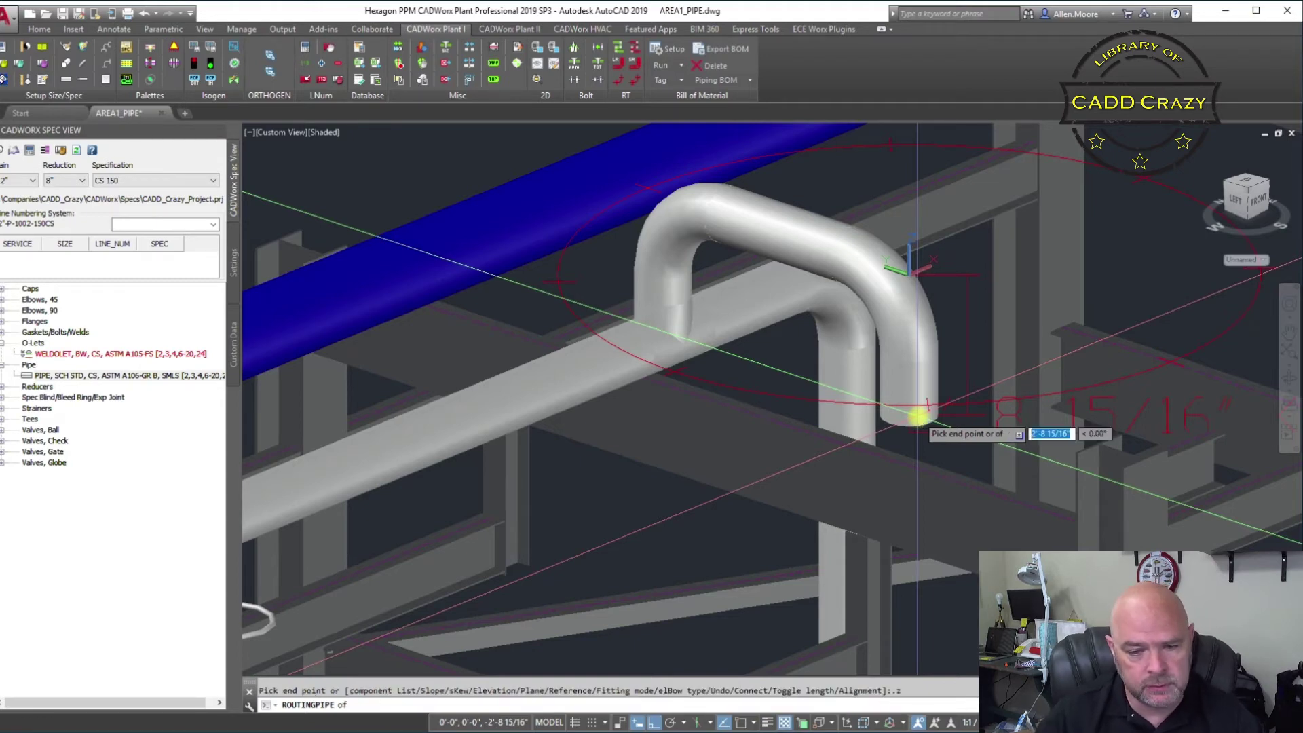
shift+right_click(902, 467)
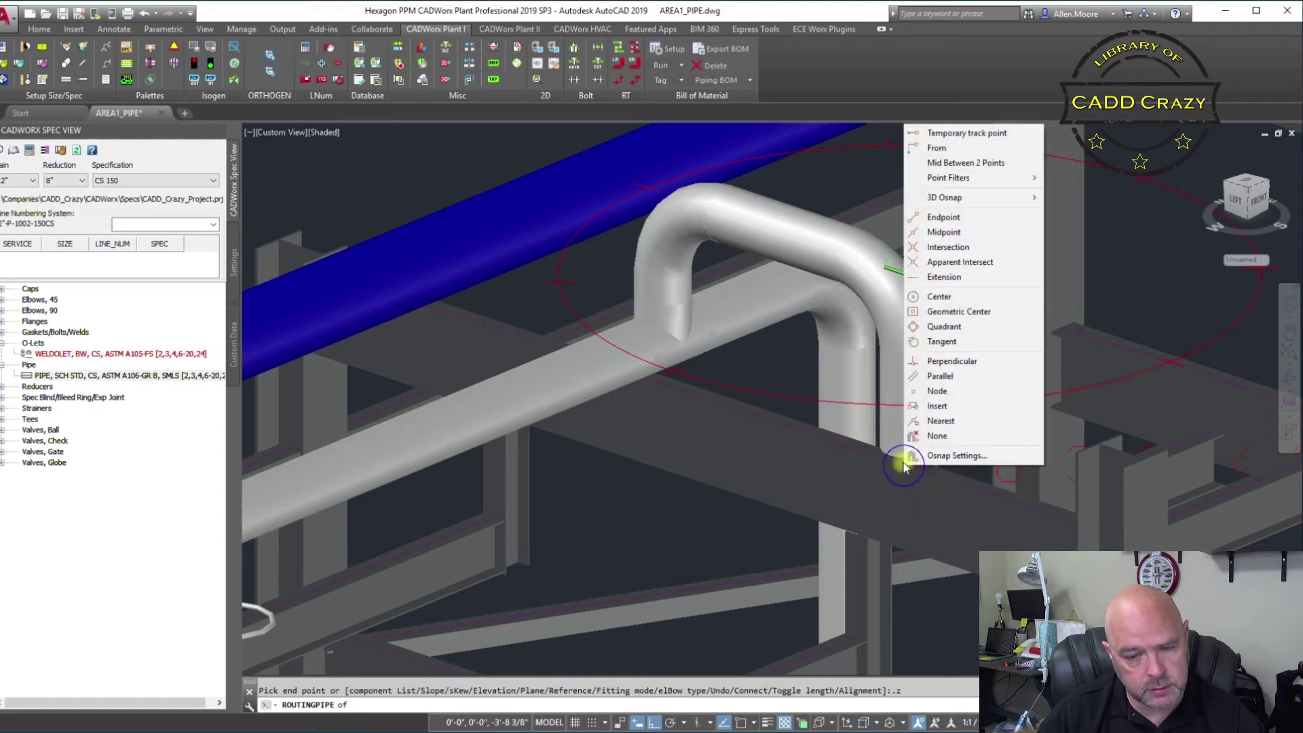
click(941, 421)
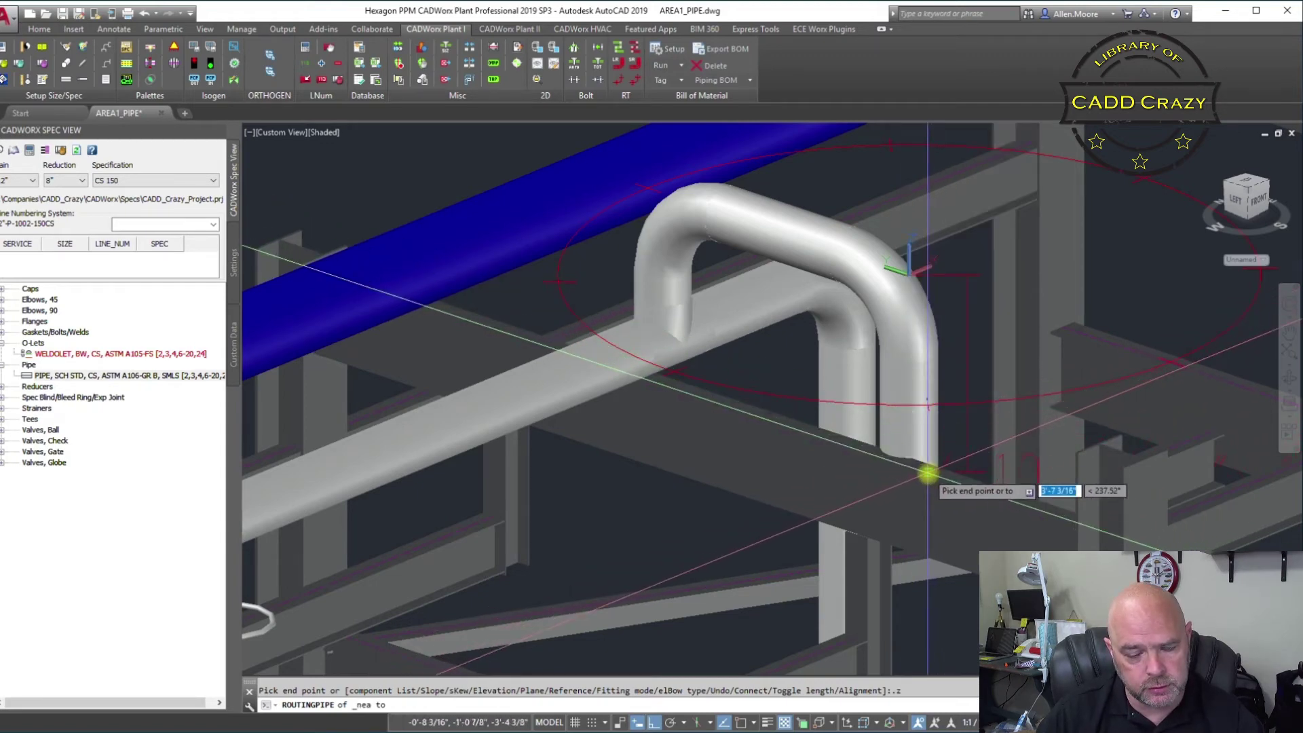
click(928, 474)
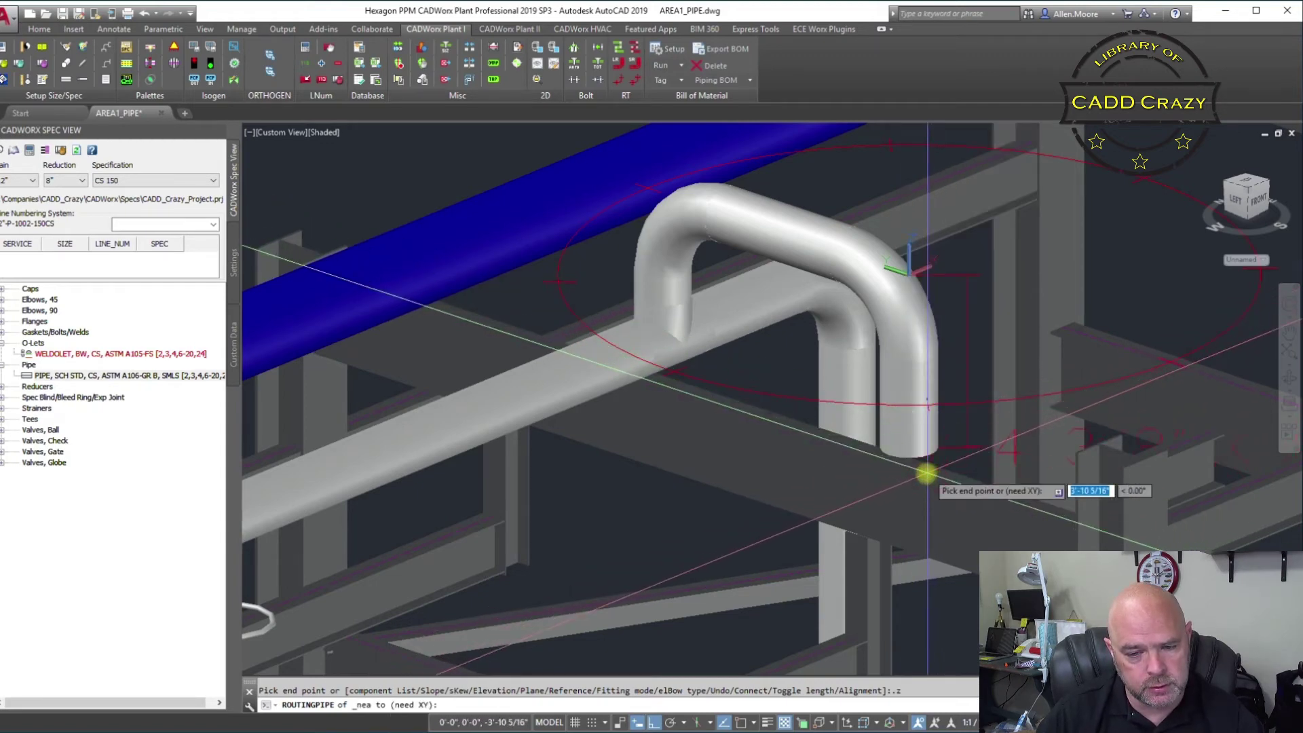
click(742, 478)
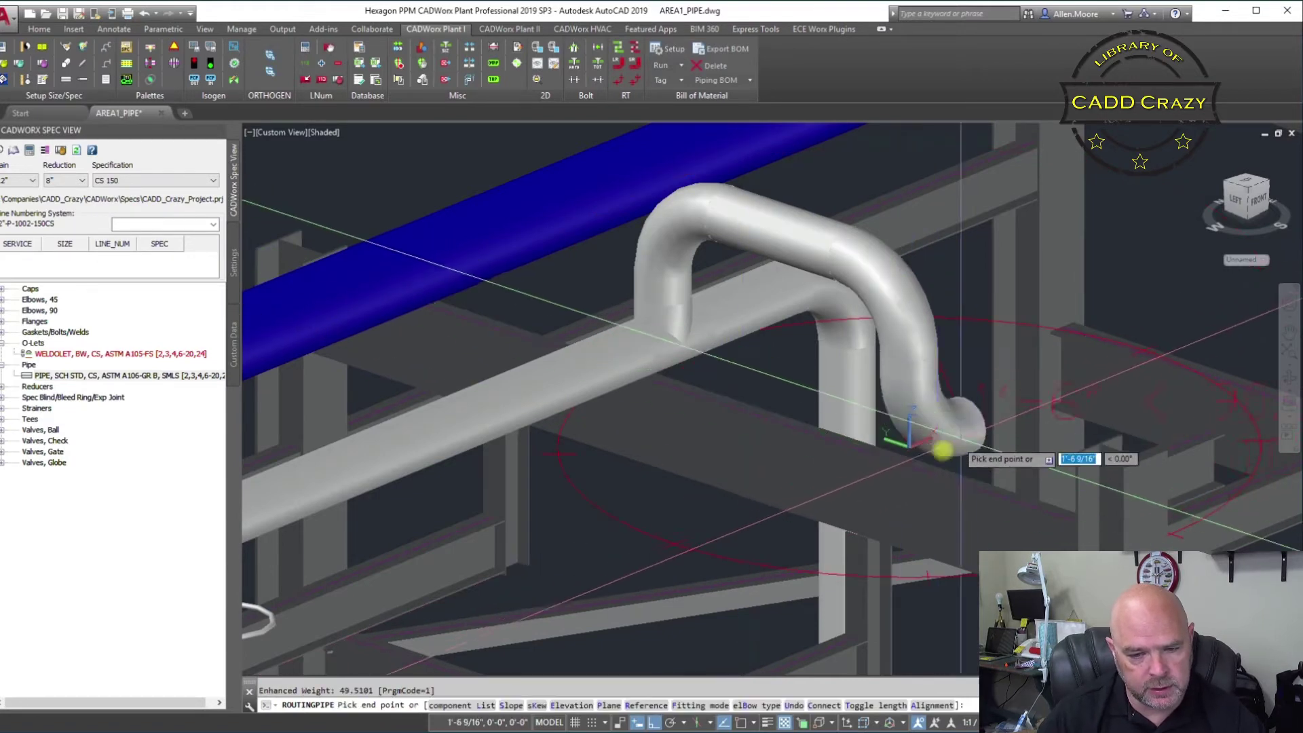
scroll(602, 567, down, 3)
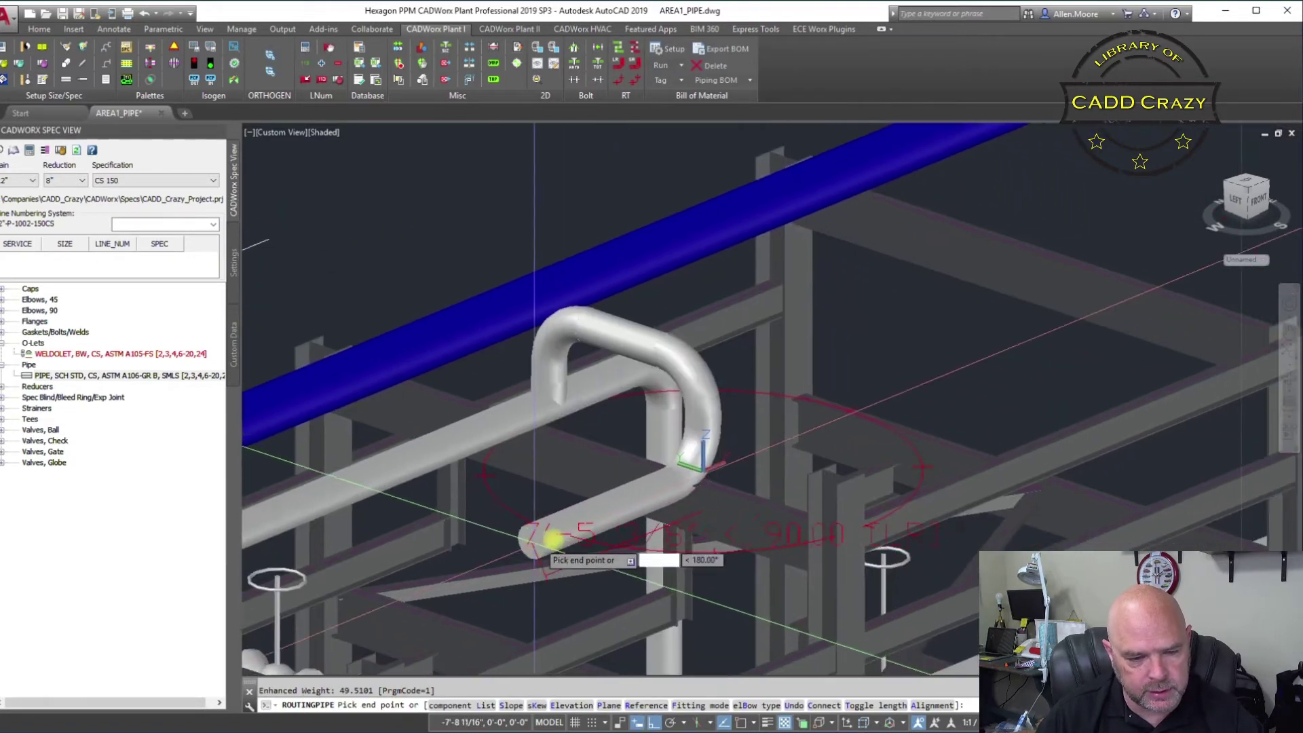
scroll(530, 543, up, 2)
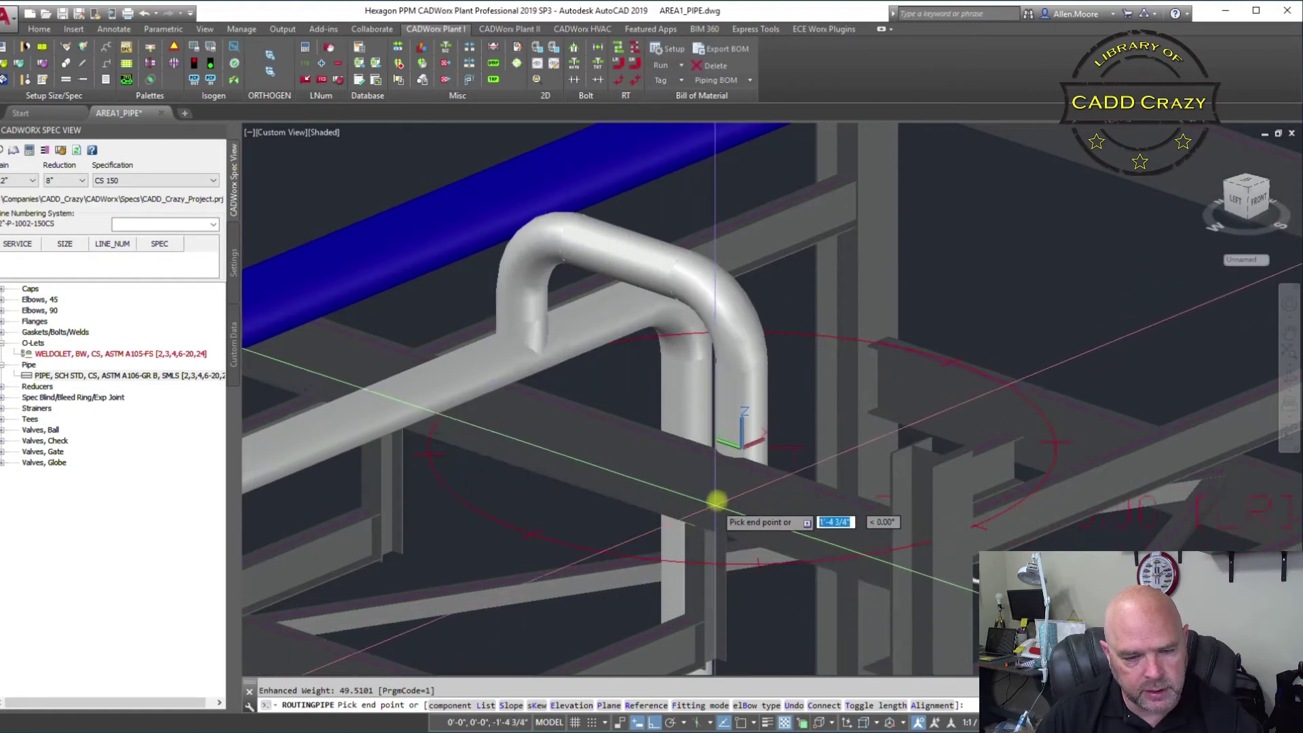
scroll(729, 481, up, 2)
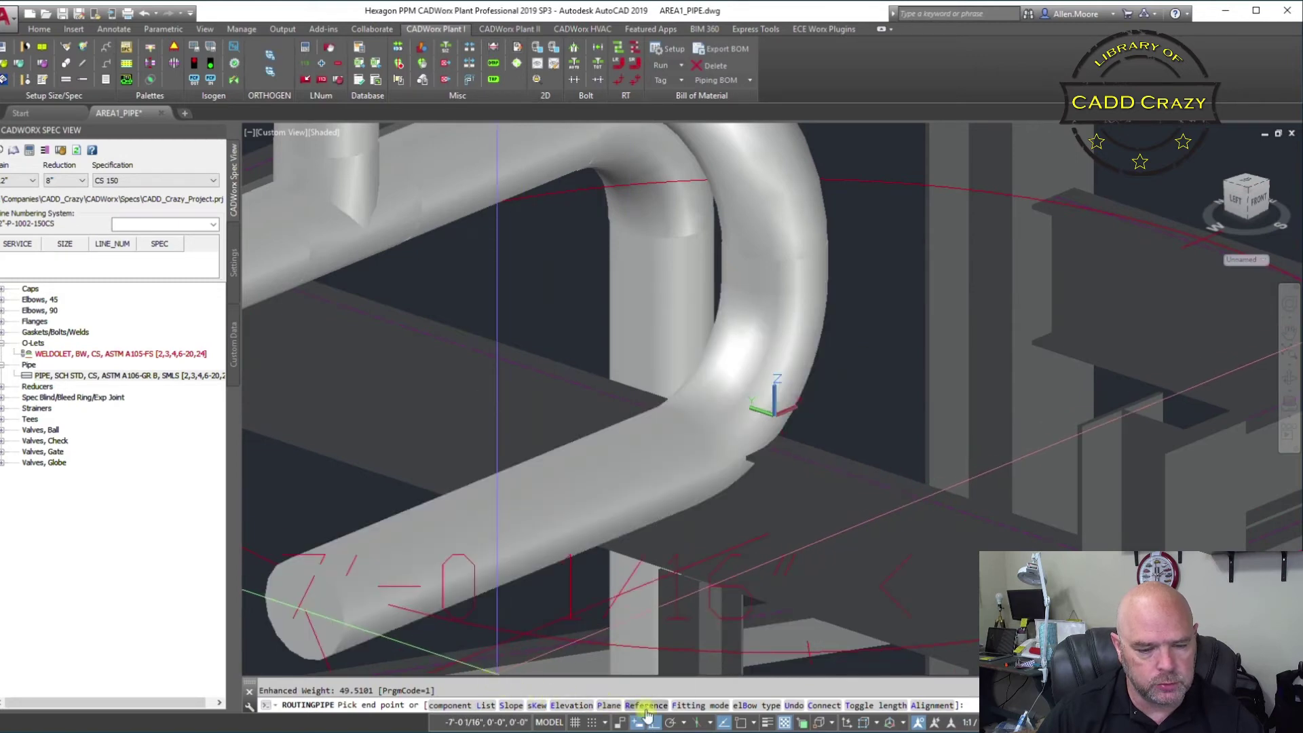
Switch to BOP alignment and place the pipe's end along the beam, ending the route
click(922, 706)
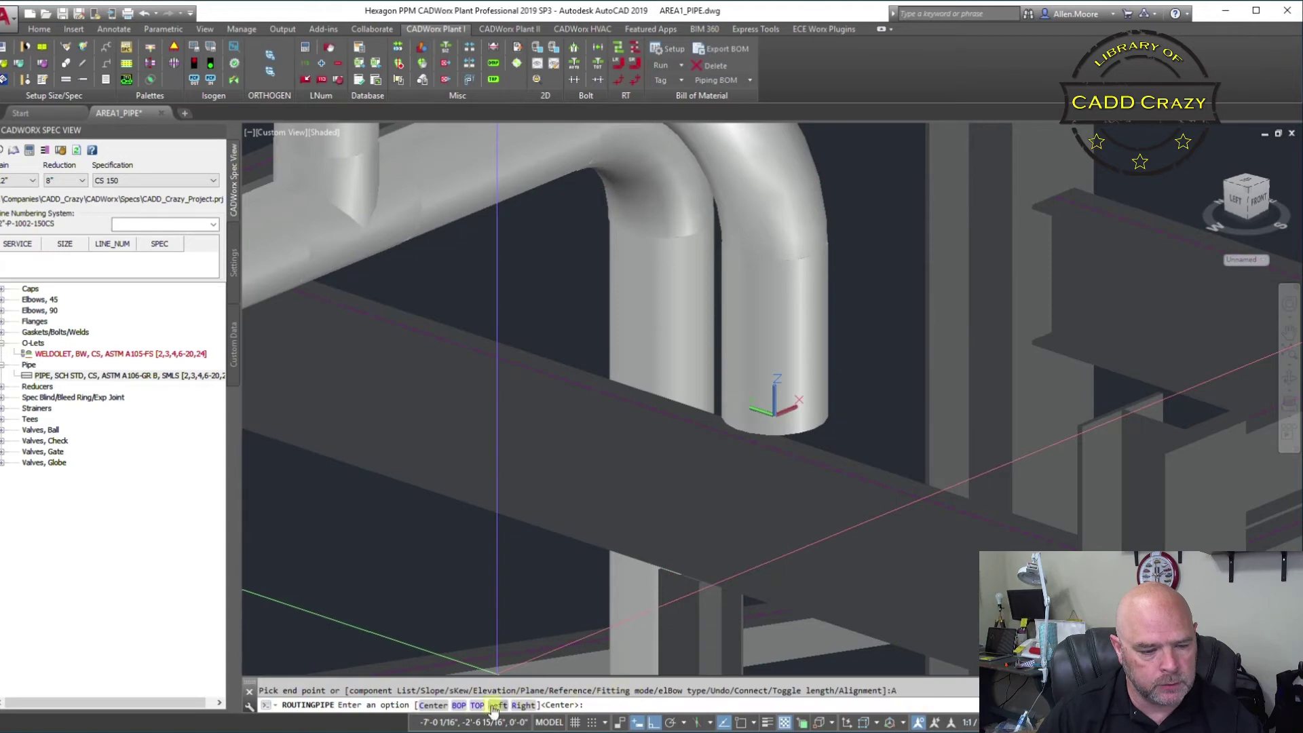
click(460, 706)
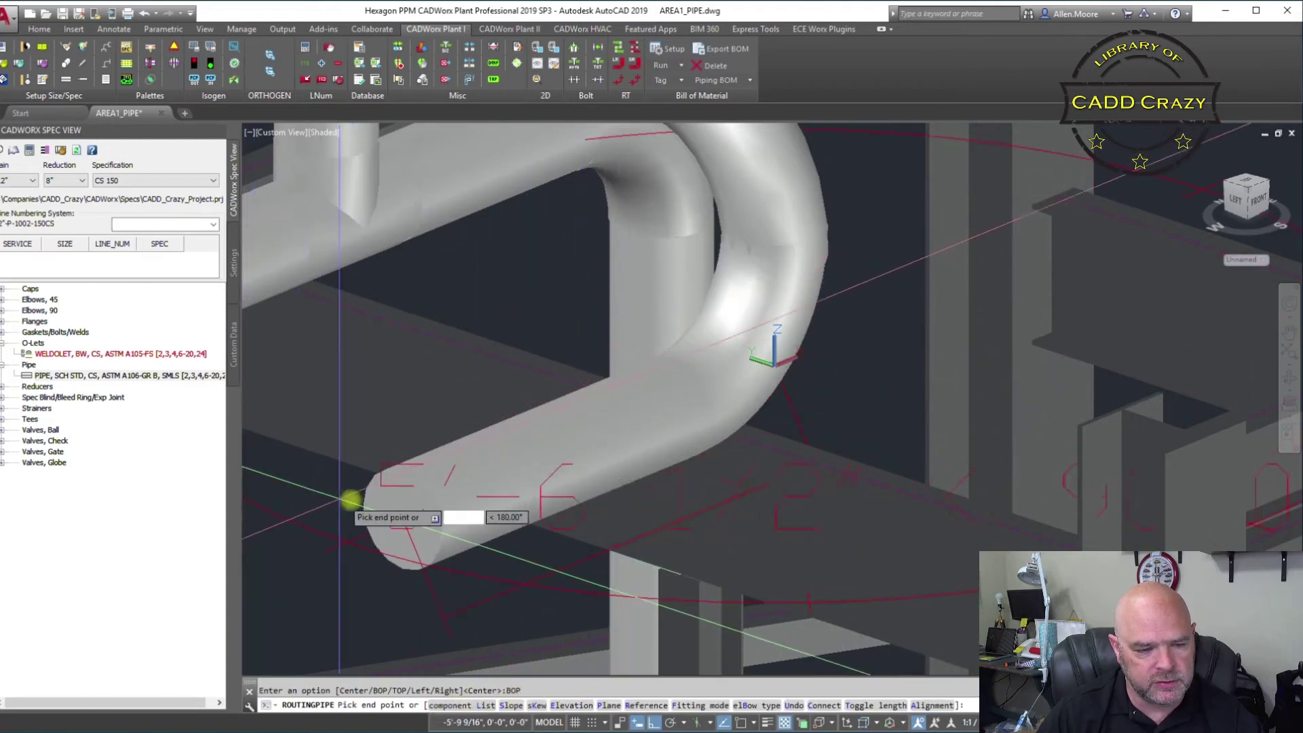
scroll(563, 526, down, 3)
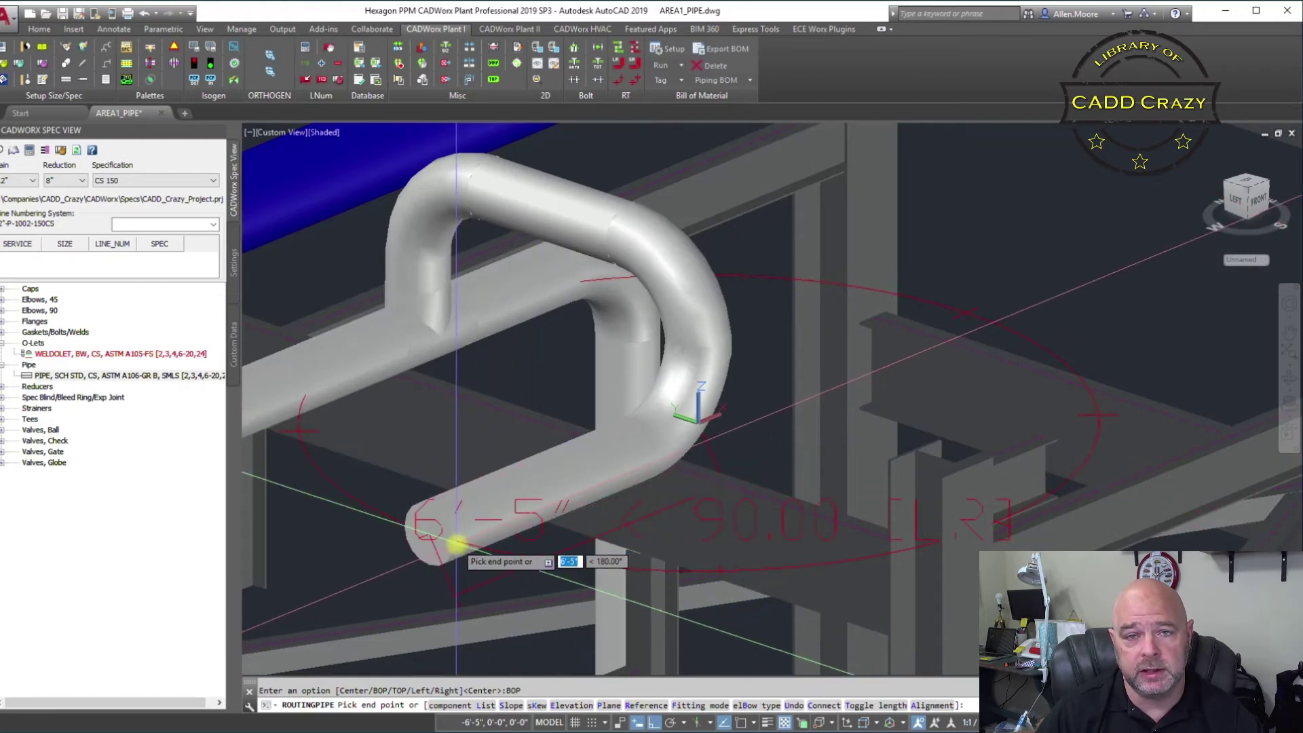
click(408, 554)
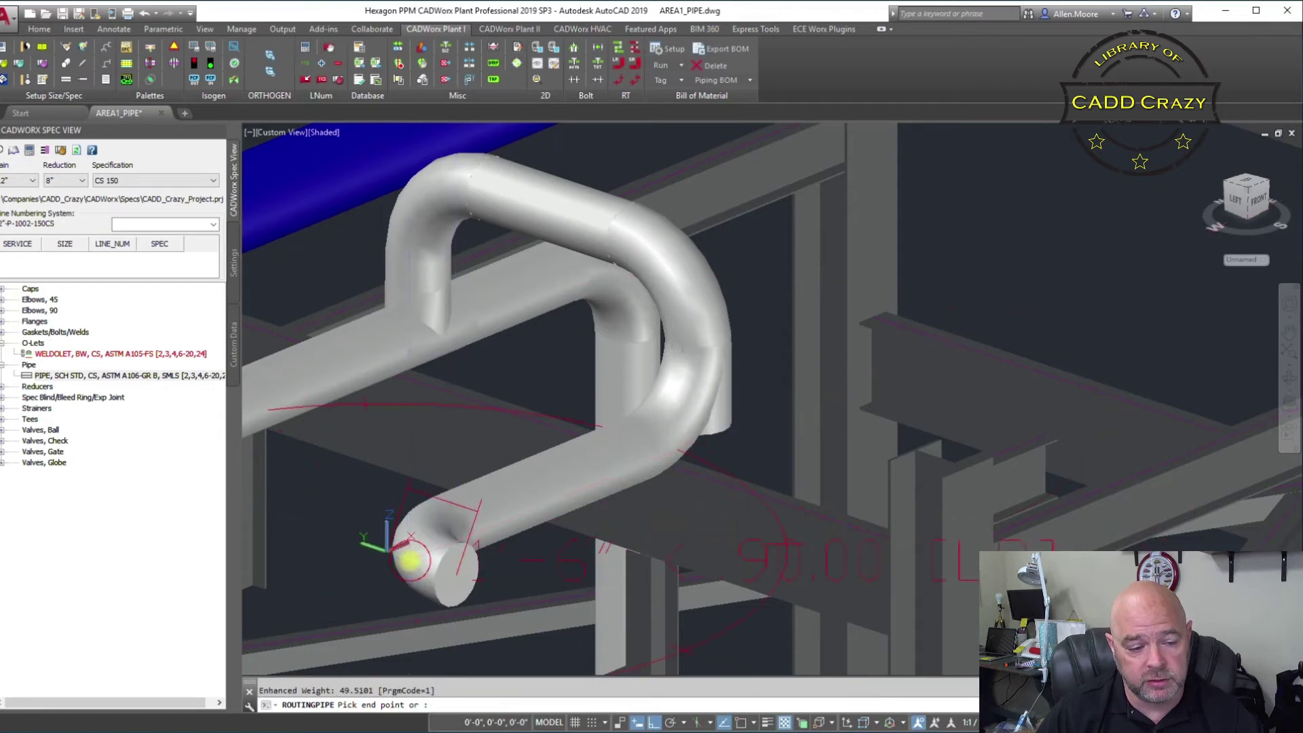
key(Return)
Leave routing and delete the vertical pipe stub below the elbow at the loop's end
scroll(751, 495, up, 3)
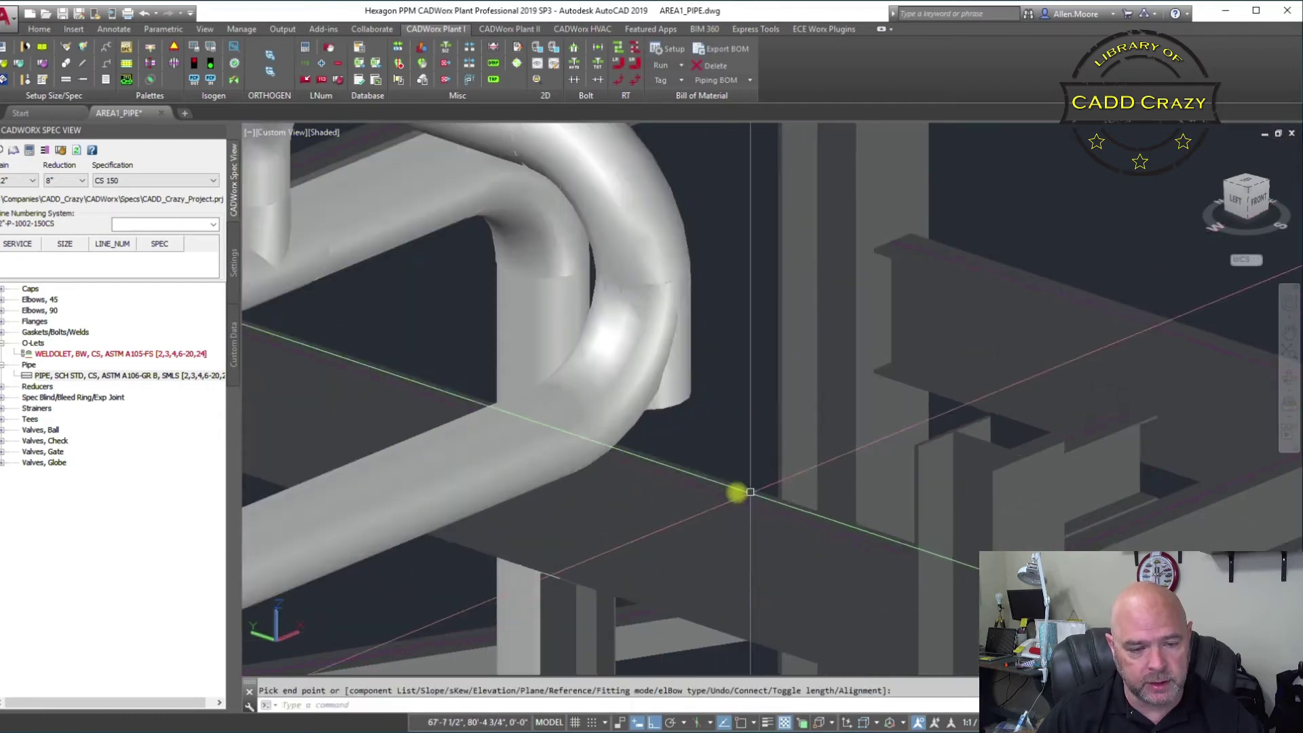
mouse_move(553, 489)
shift+middle_down()
mouse_move(587, 407)
mouse_move(515, 442)
mouse_move(381, 462)
mouse_move(561, 479)
shift+middle_up()
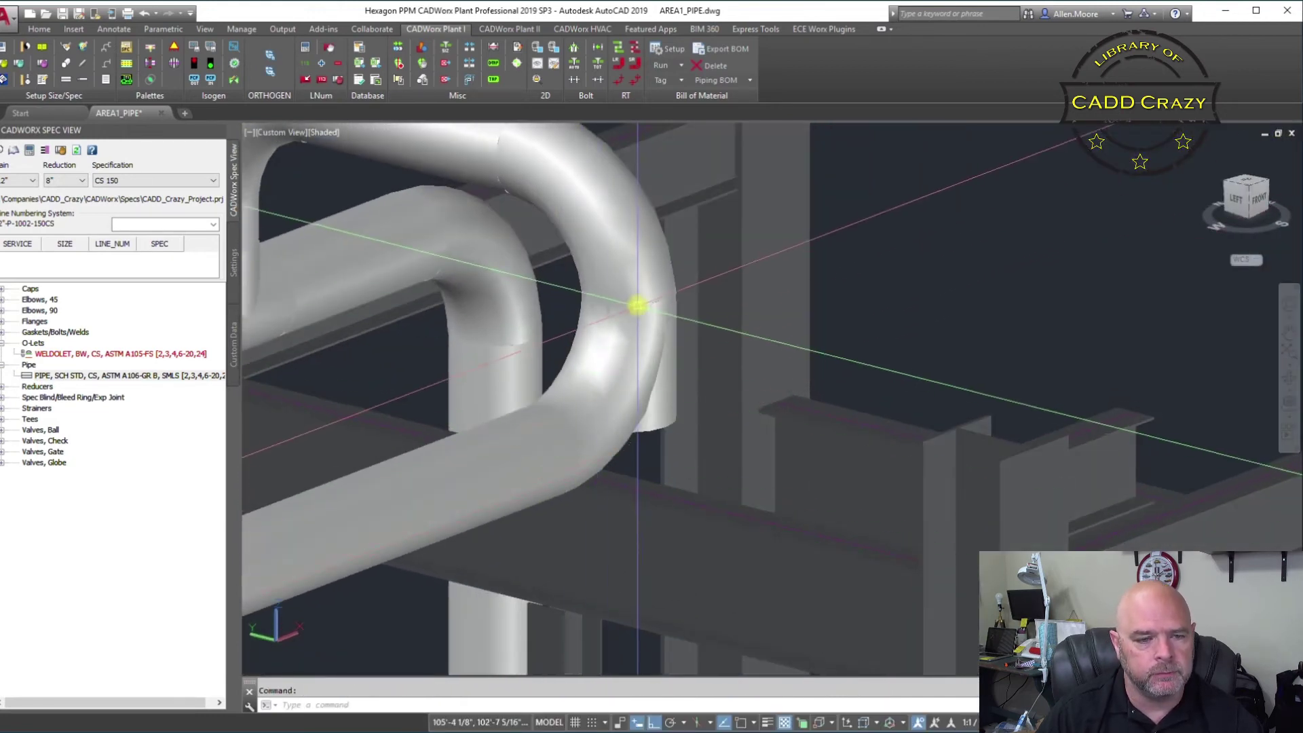
key(Escape)
middle_drag(604, 349, 678, 377)
scroll(677, 378, down, 2)
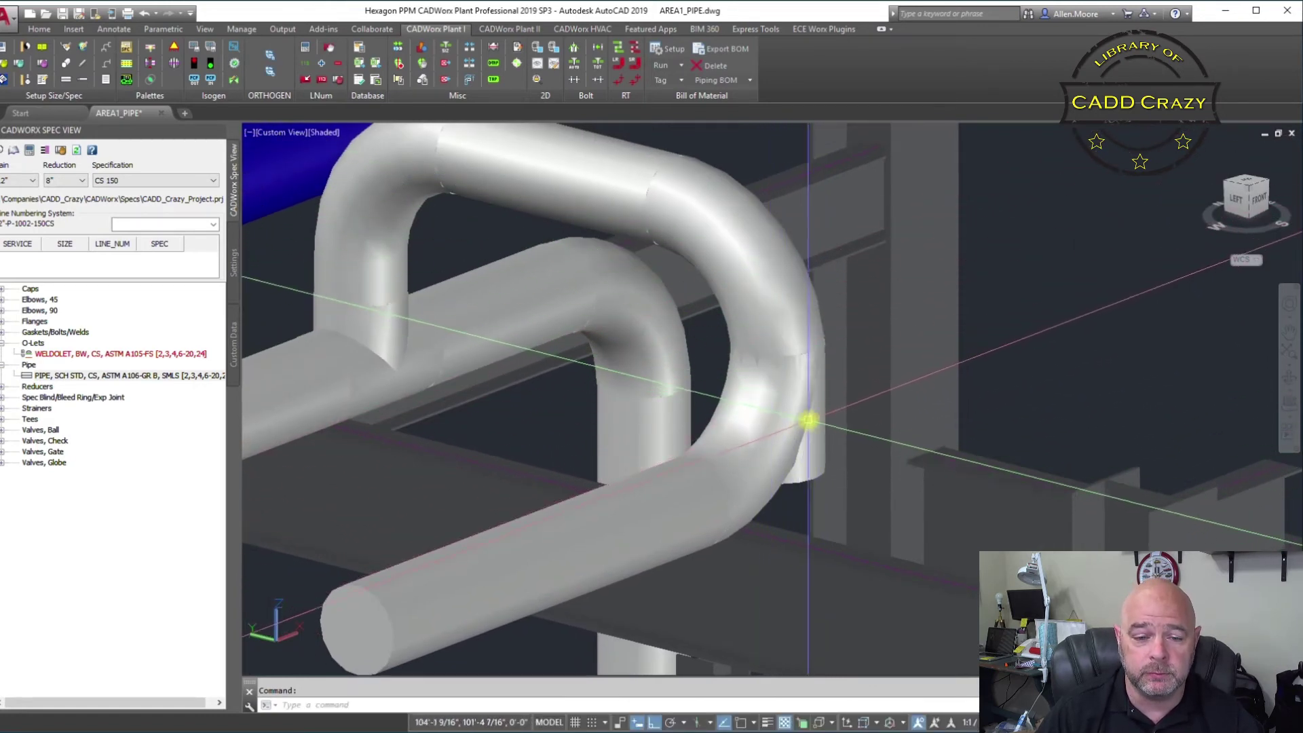
click(818, 419)
key(Delete)
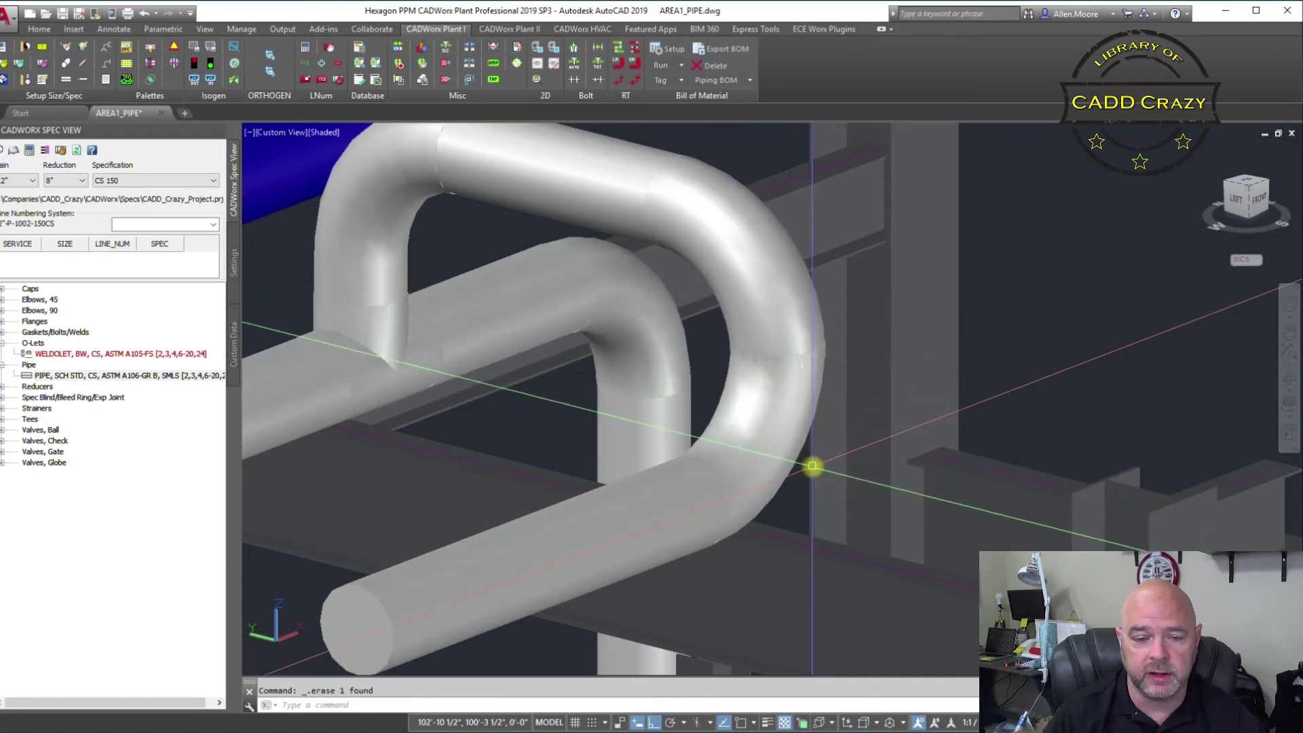
Check the elbow at the loop's end and pan out to see the whole loop
click(793, 388)
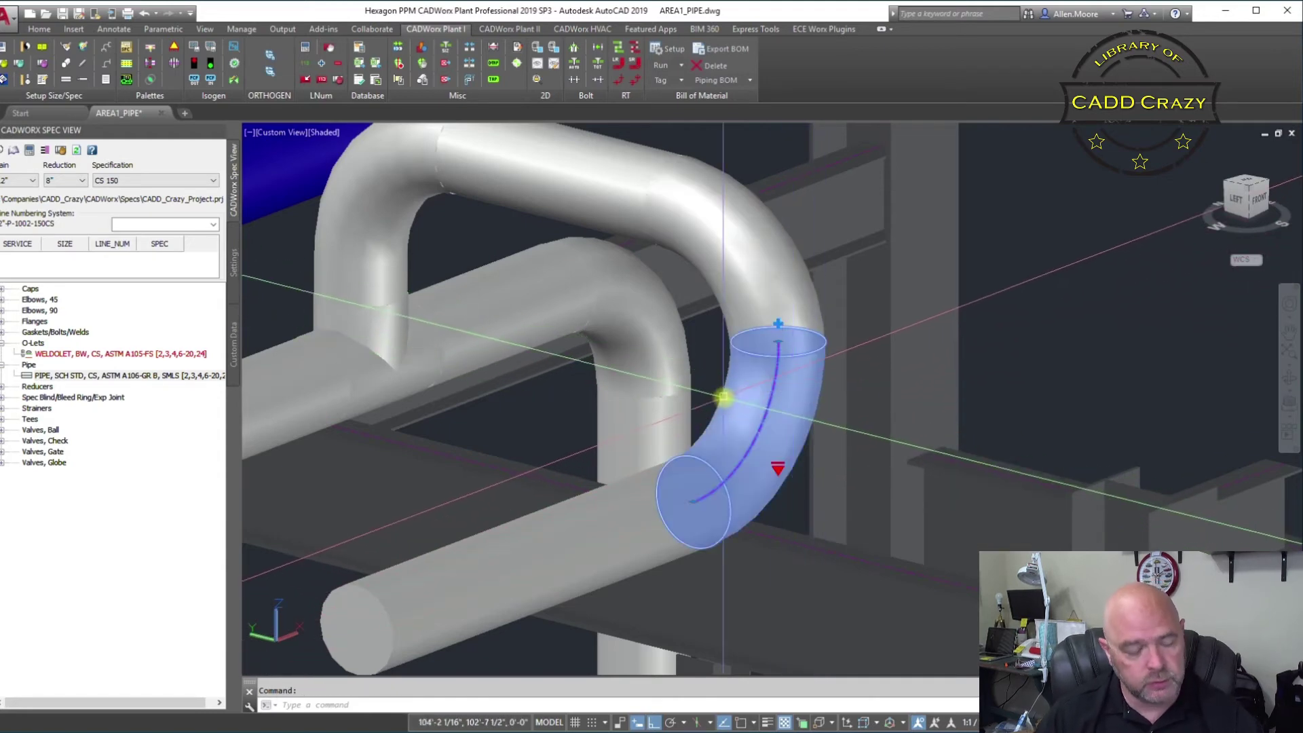
key(Escape)
scroll(767, 364, down, 2)
scroll(767, 364, down, 2)
middle_drag(733, 401, 910, 358)
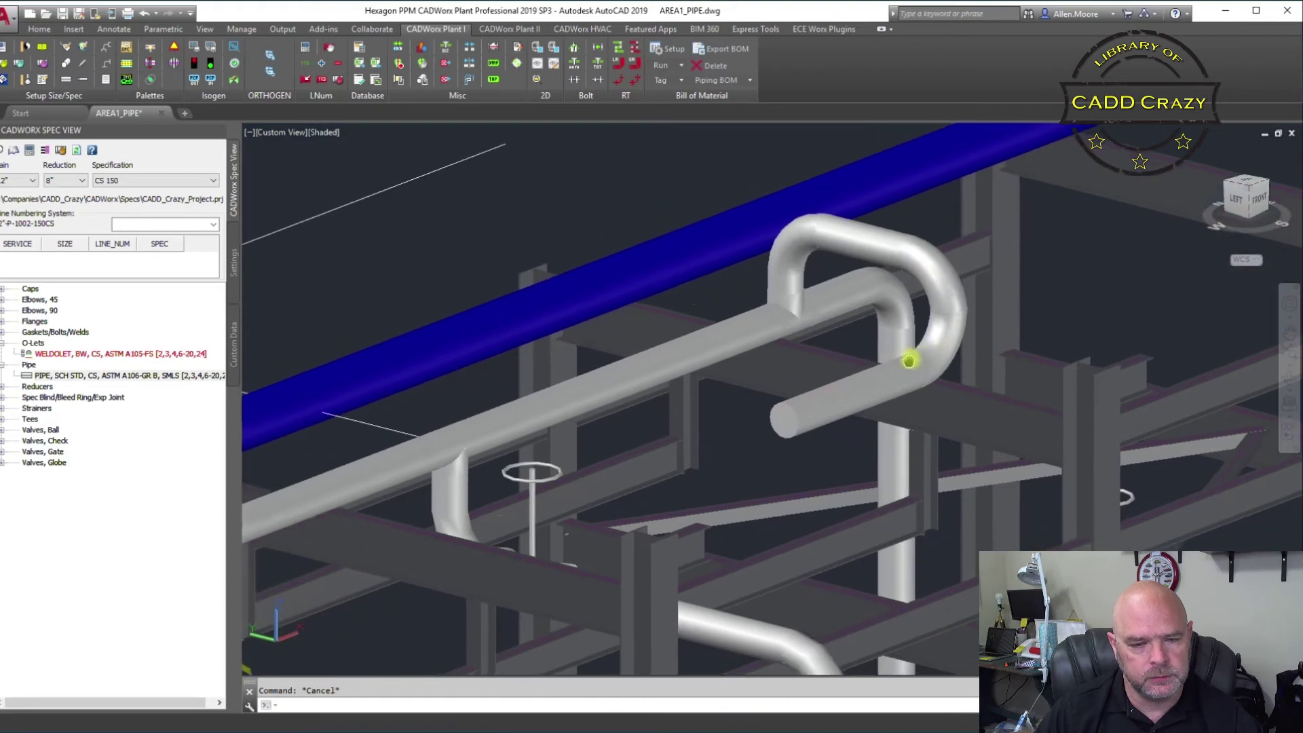
mouse_move(848, 391)
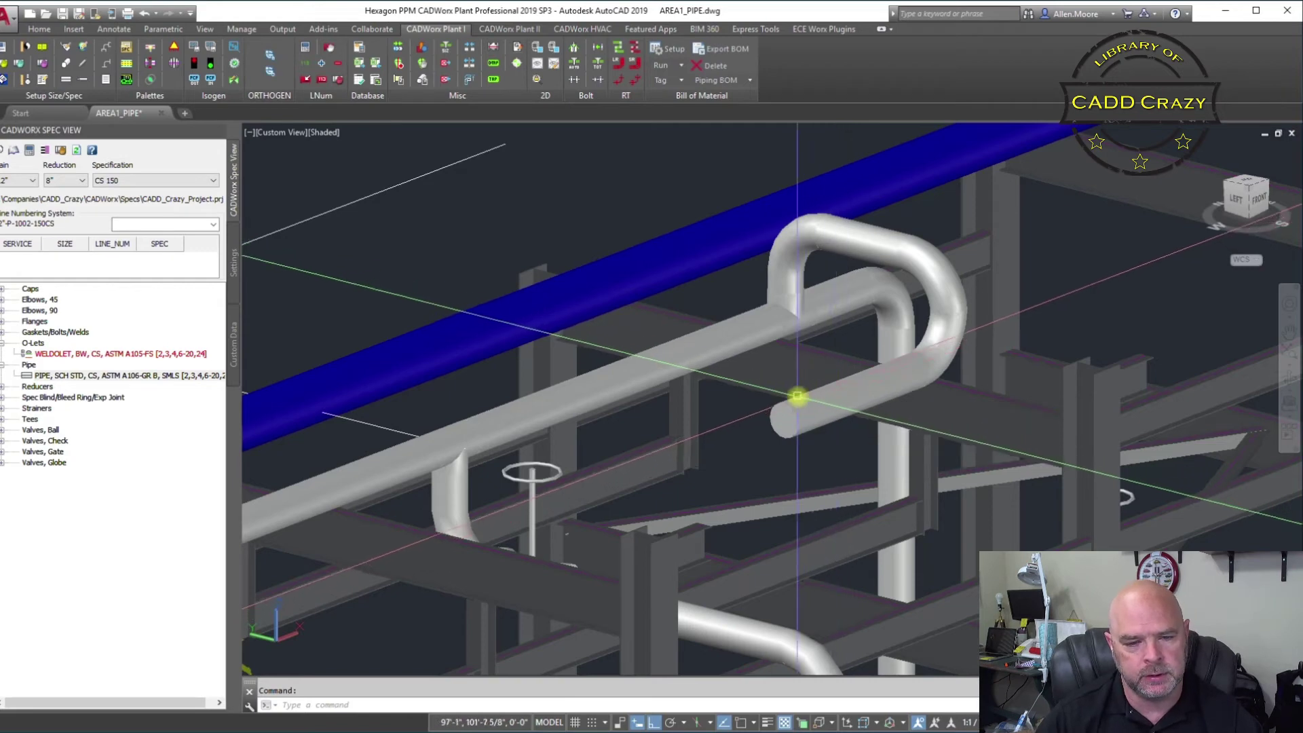
Resume routing from the 12" pipe's open end, run it 20', and aim the next leg downward
click(828, 401)
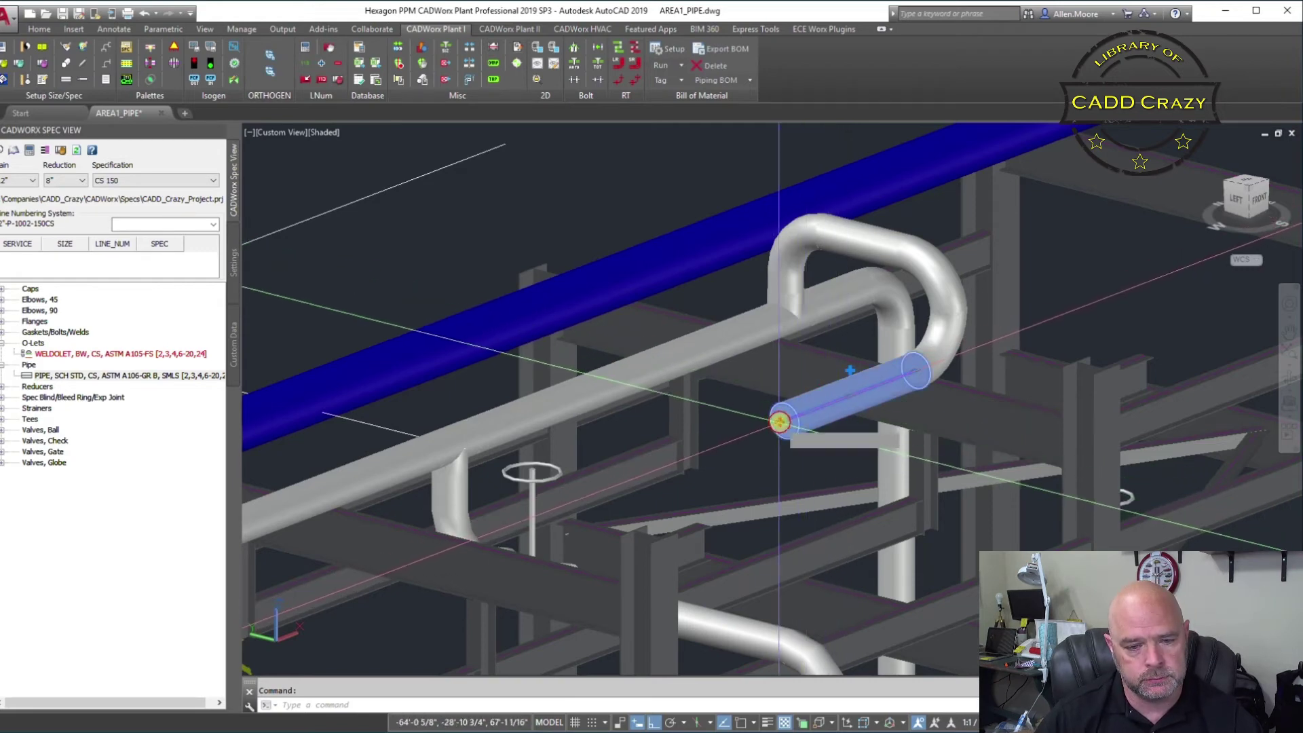
click(776, 423)
scroll(573, 475, down, 3)
middle_drag(597, 465, 858, 298)
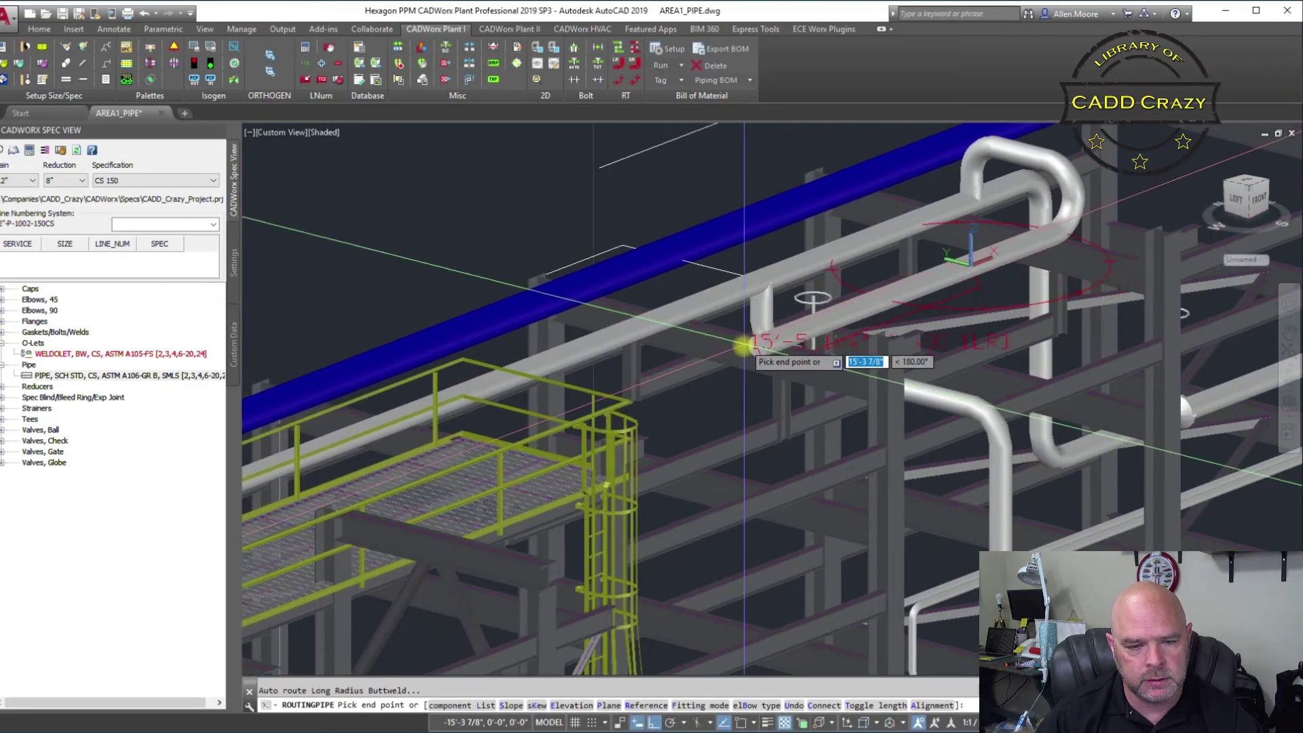
scroll(771, 365, up, 3)
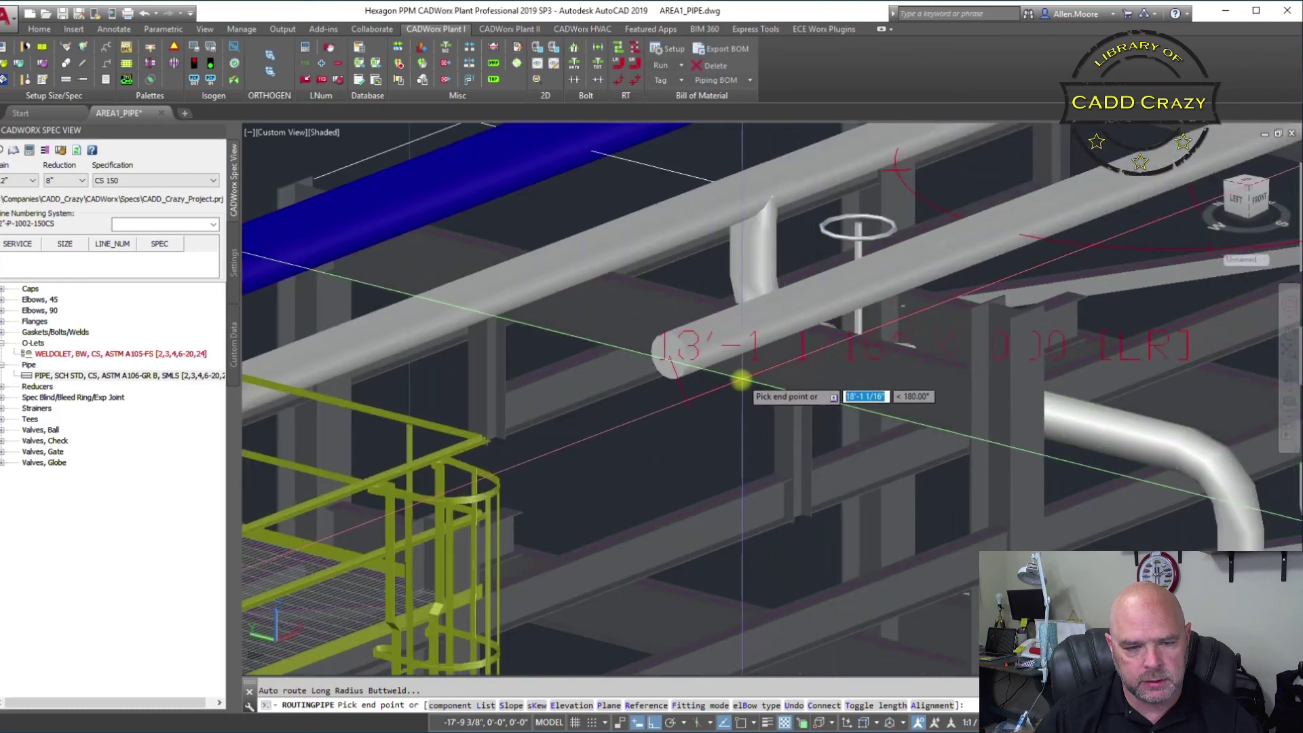
text(20')
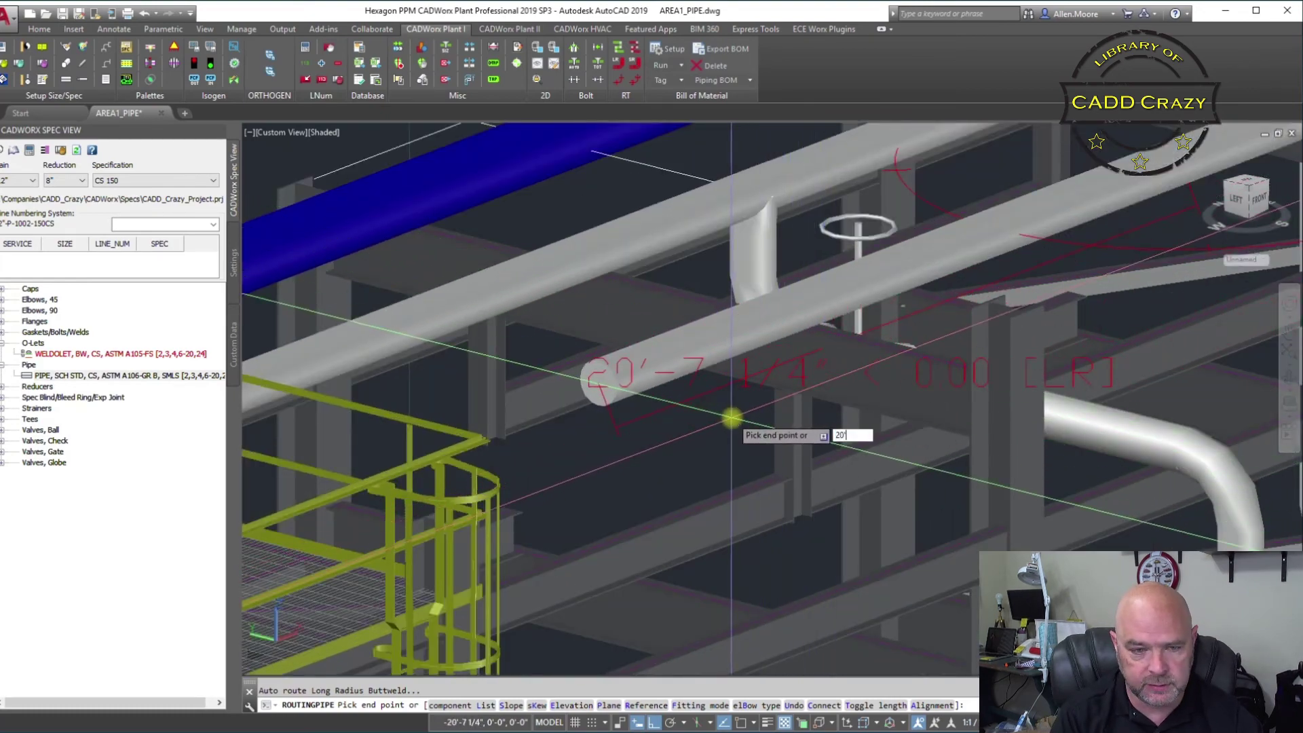
key(Return)
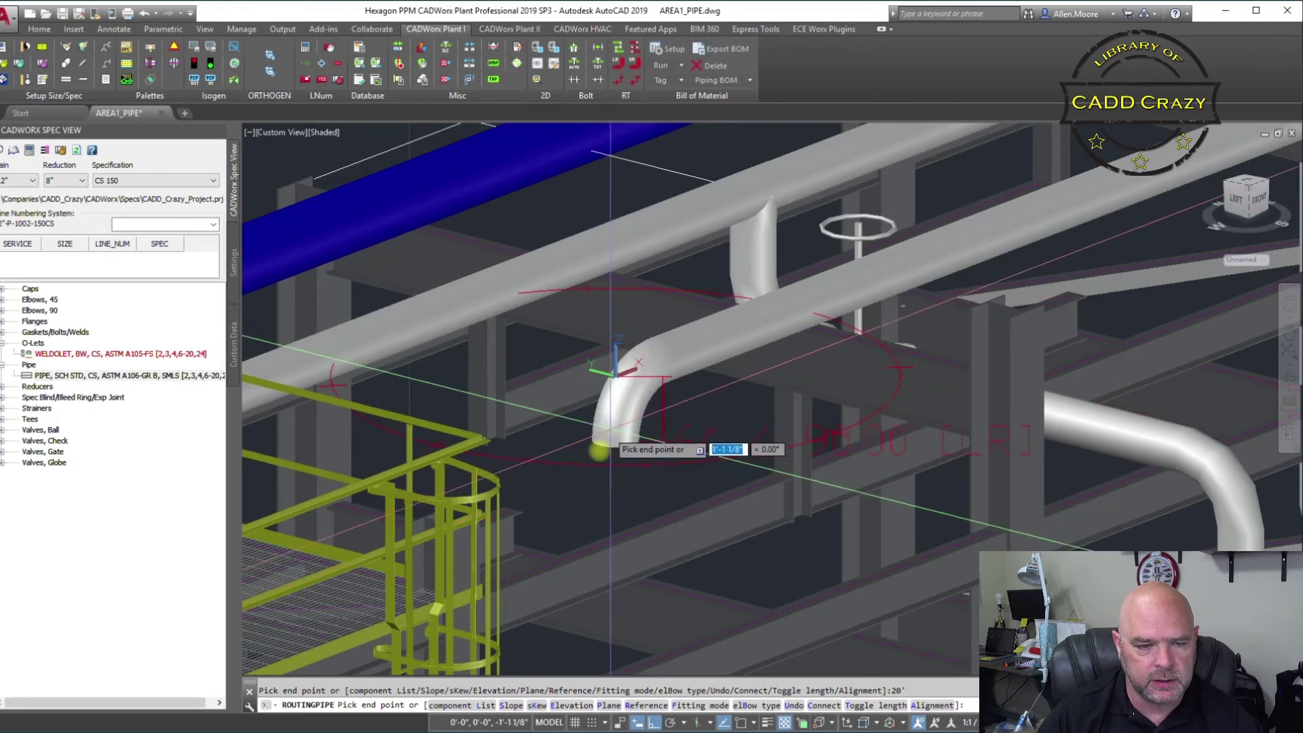
middle_drag(620, 453, 680, 236)
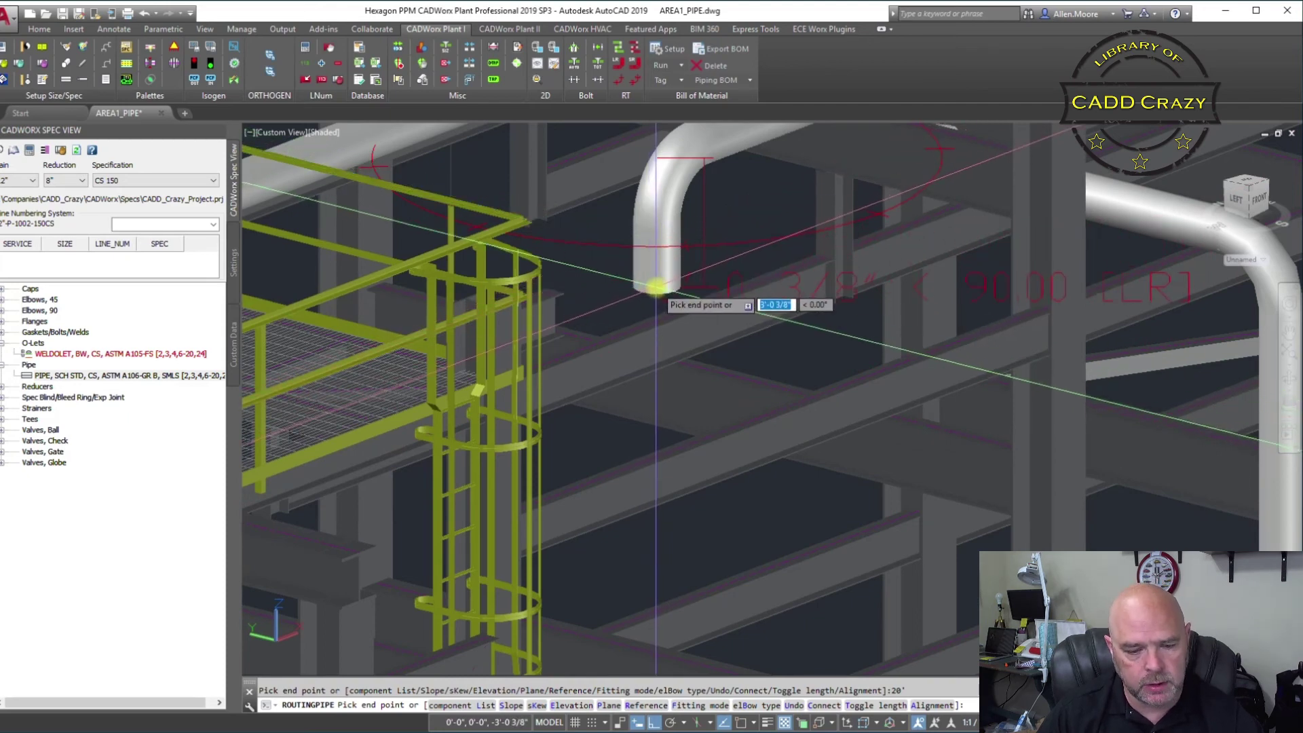
Change the pipe alignment from BOP to Center
click(931, 705)
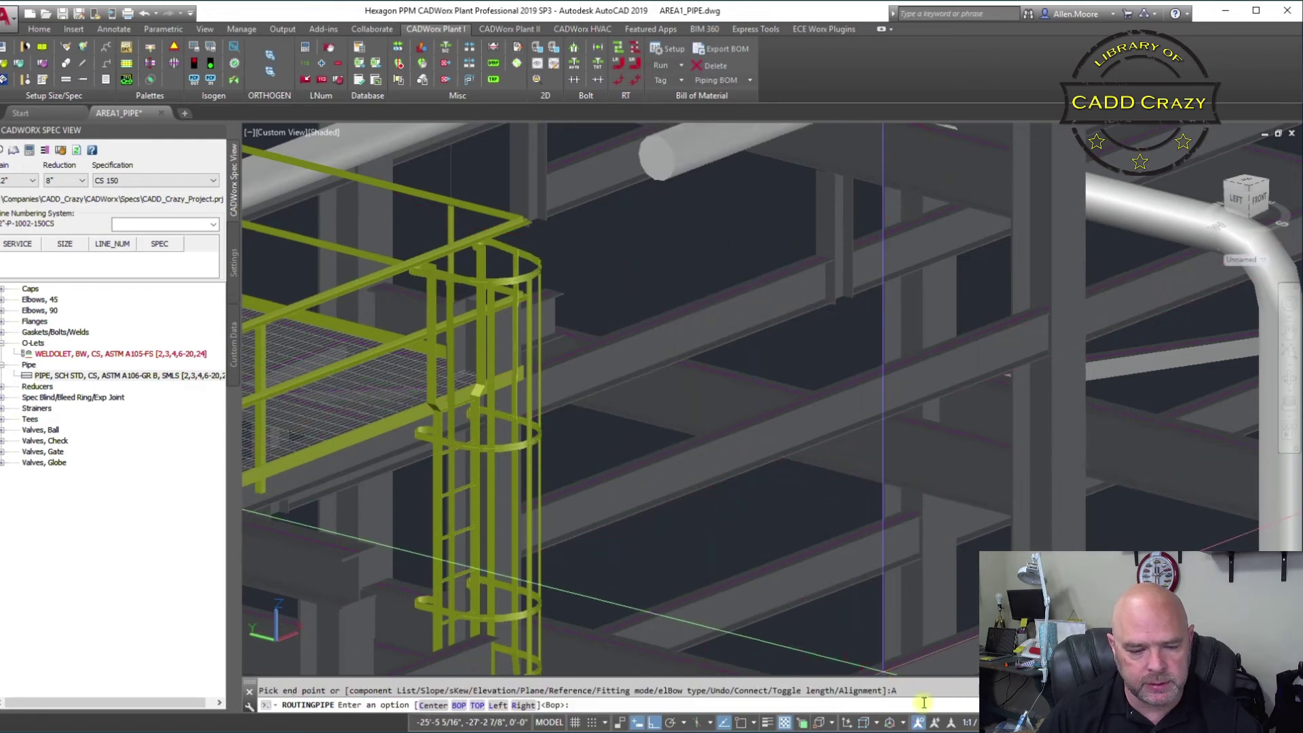
click(441, 706)
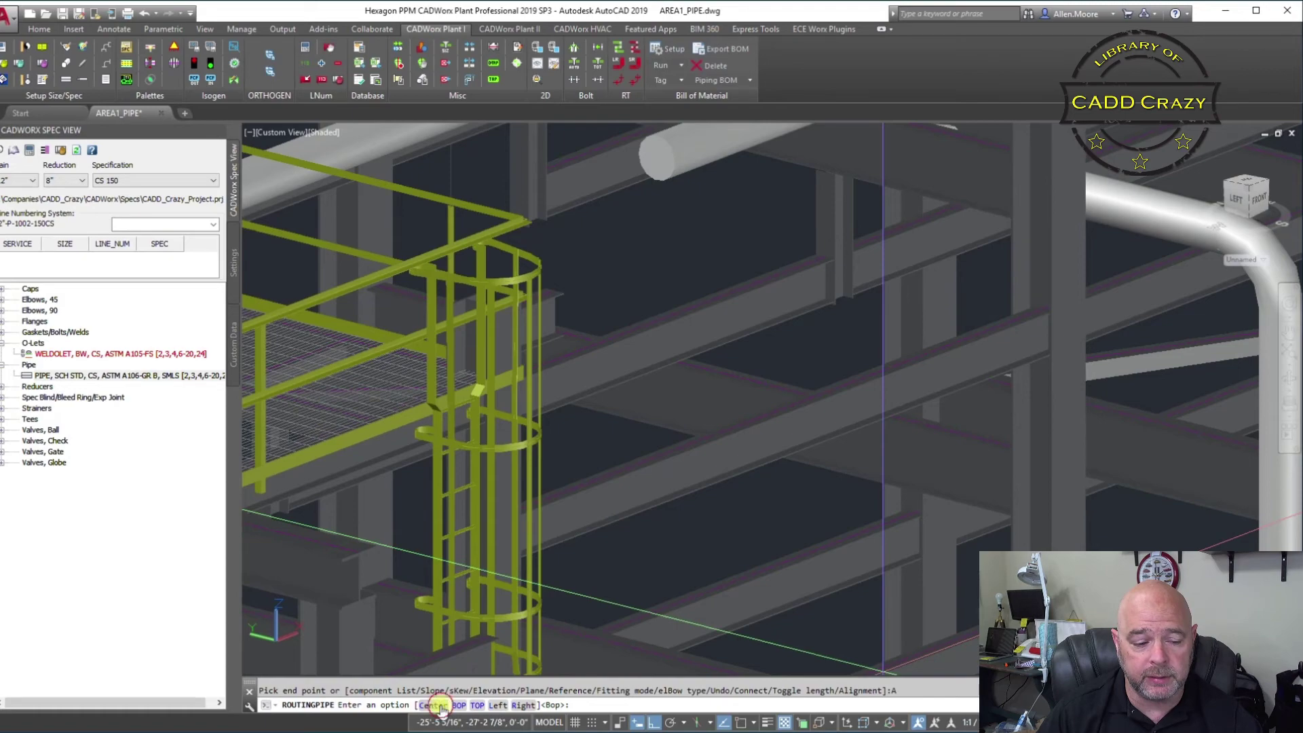
scroll(669, 244, down, 5)
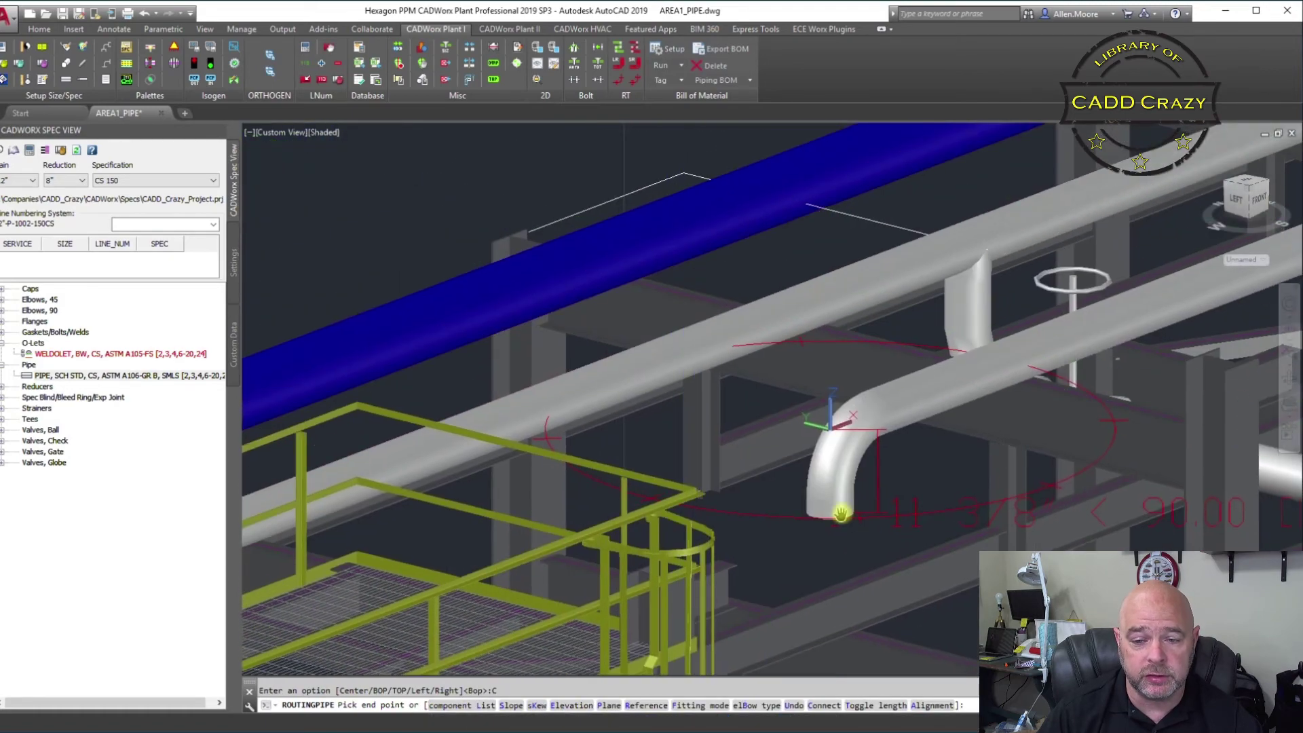